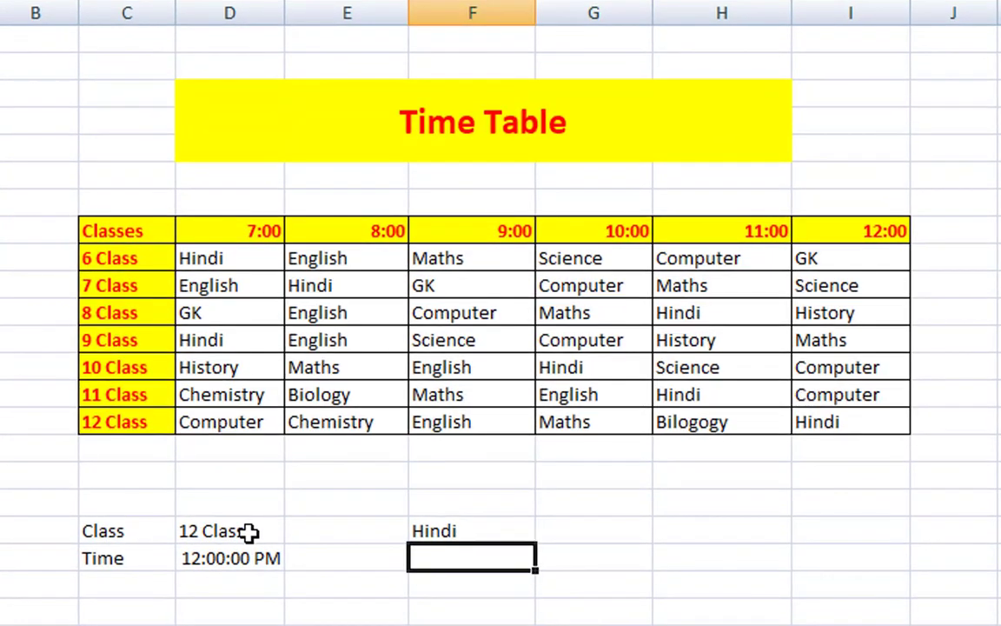
Step: Pick 9 Class and 10:00, and confirm the lookup returns Computer as in the timetable
{"action": "left_click", "coordinate": [249, 532]}
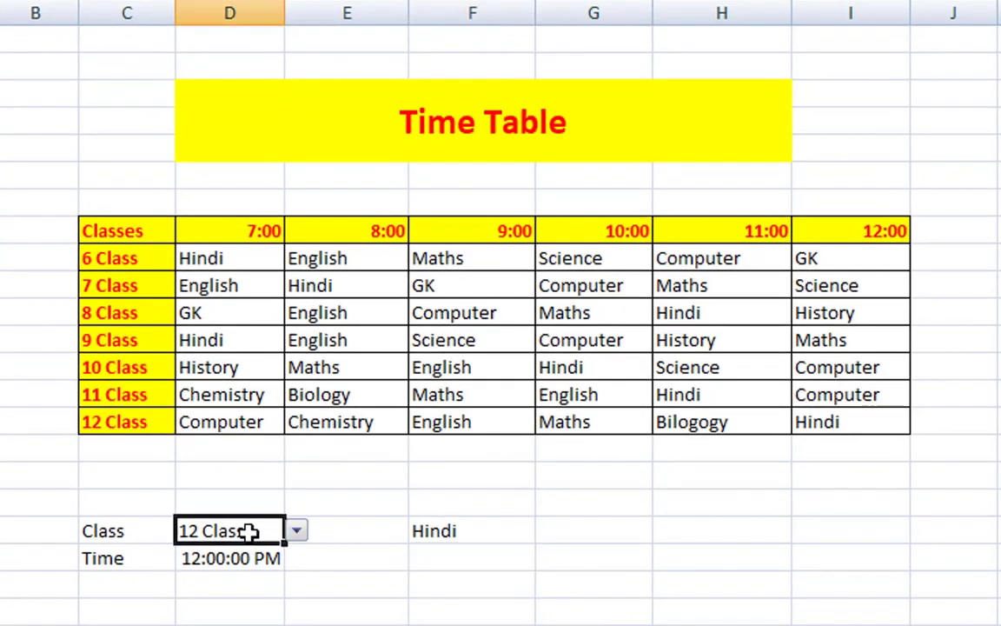
{"action": "left_click", "coordinate": [296, 530]}
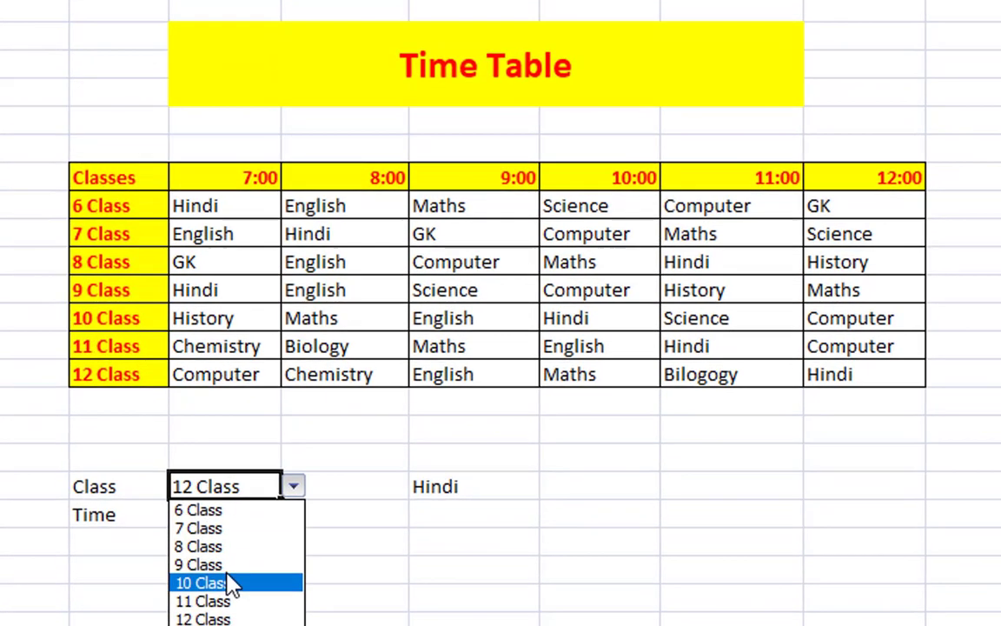
{"action": "left_click", "coordinate": [230, 611]}
{"action": "left_click", "coordinate": [238, 504]}
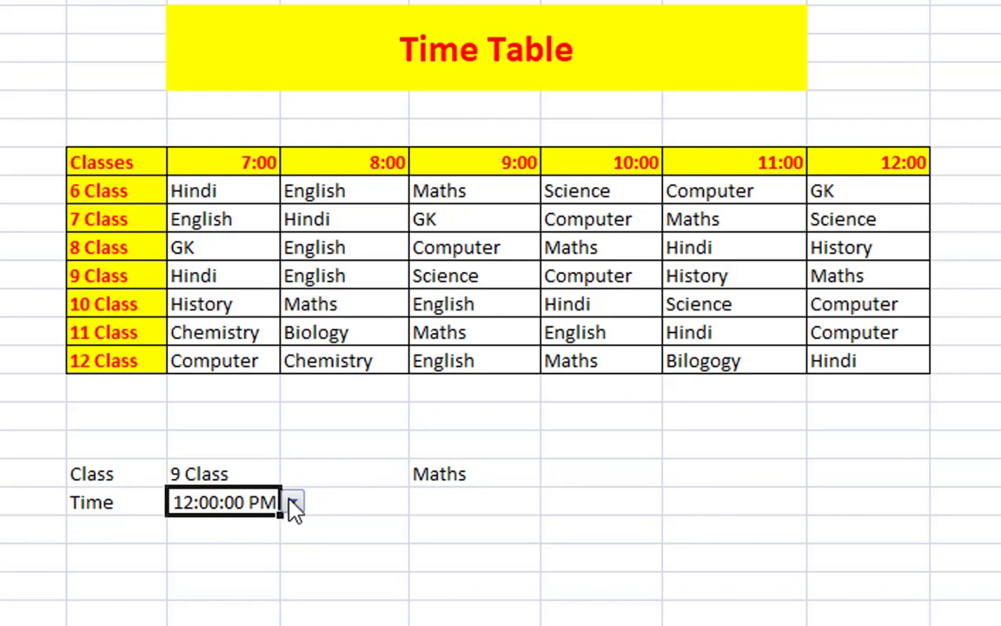
{"action": "left_click", "coordinate": [294, 504]}
{"action": "left_click", "coordinate": [231, 576]}
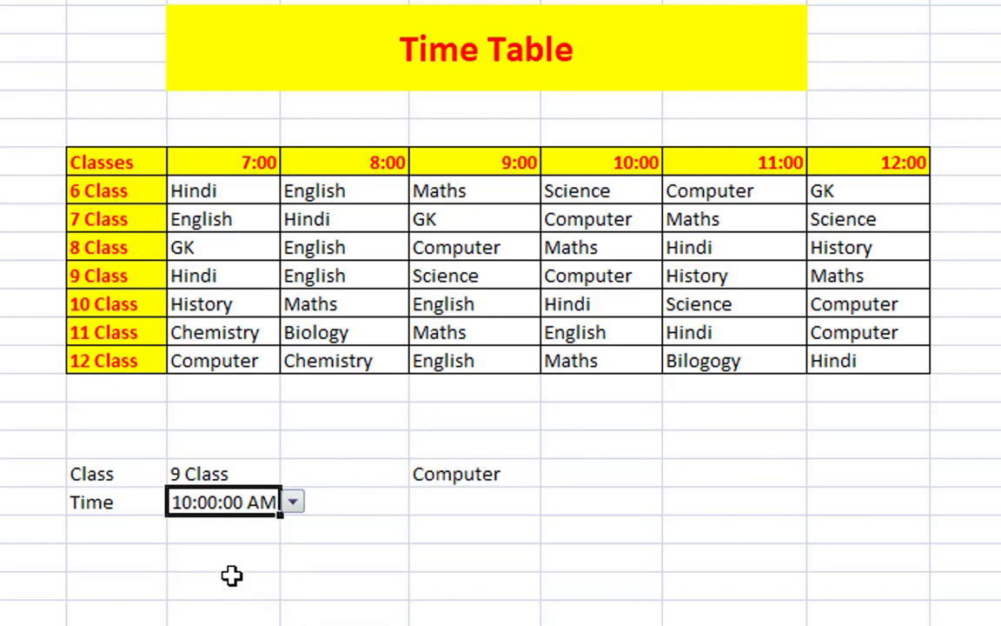
{"action": "left_click", "coordinate": [475, 478]}
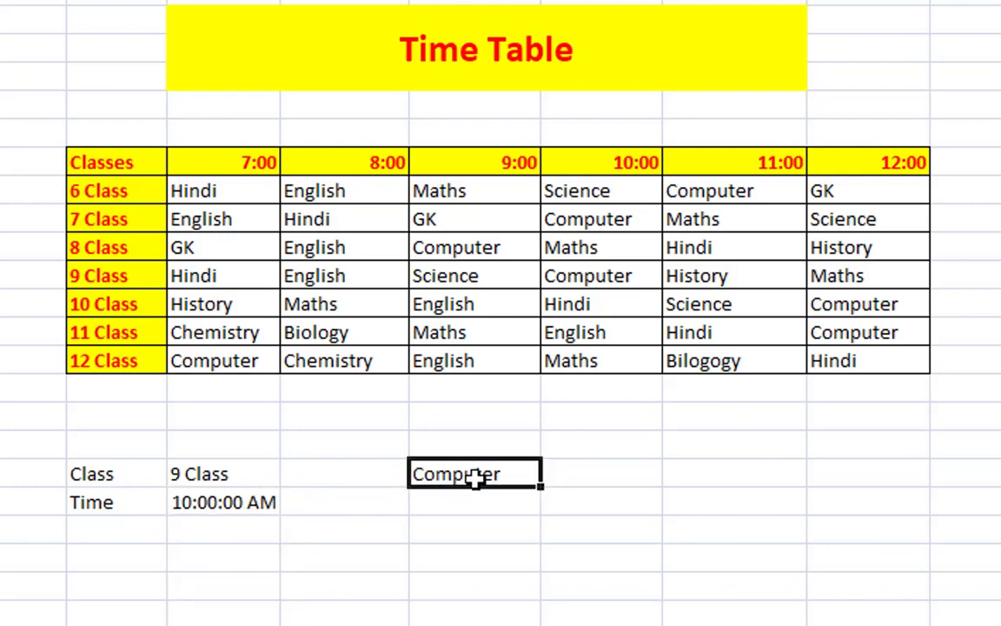
{"action": "left_click", "coordinate": [199, 478]}
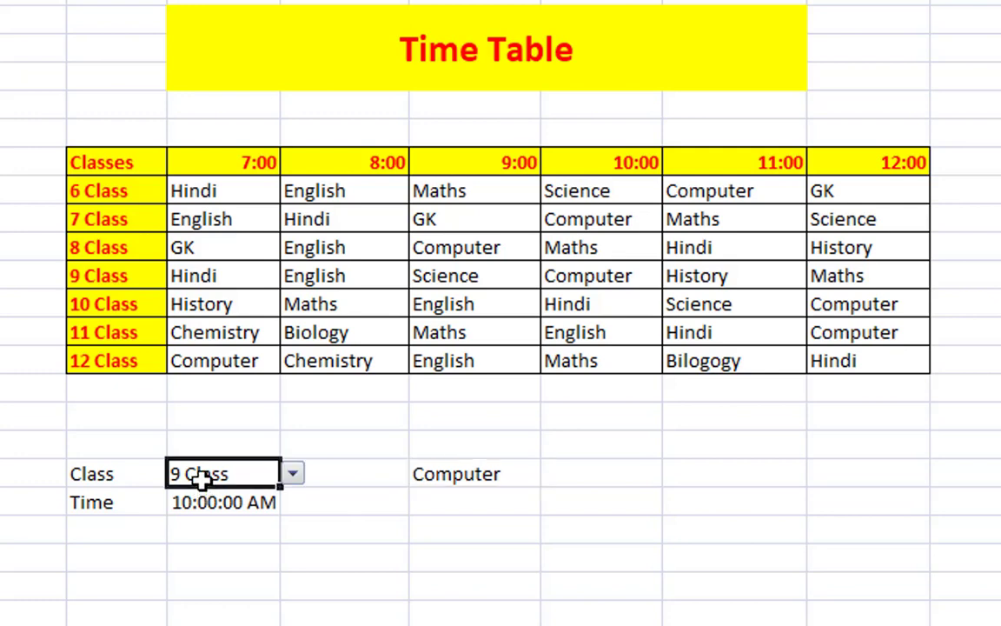
{"action": "left_click", "coordinate": [103, 274]}
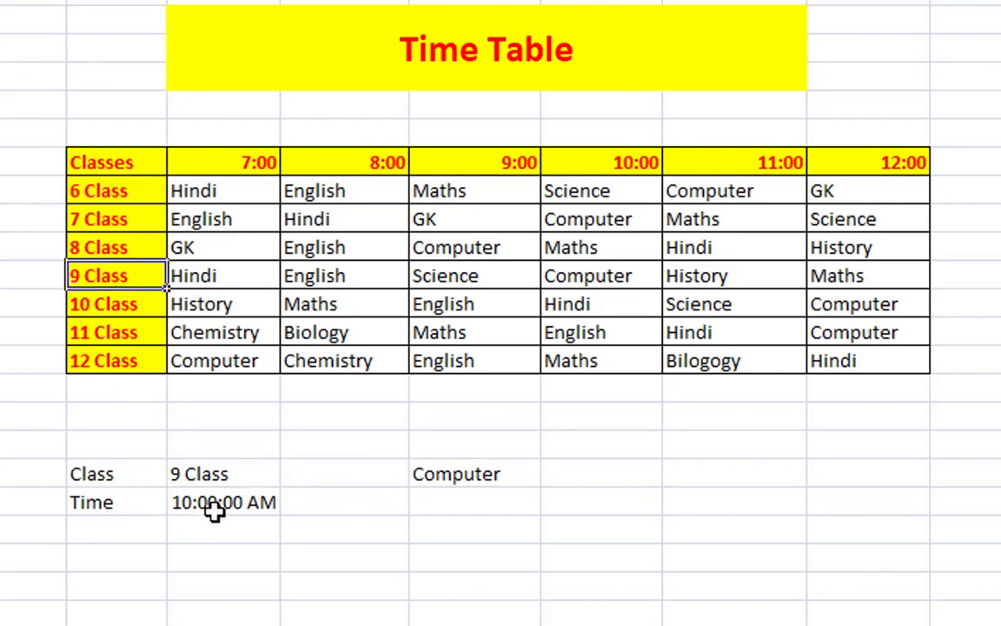
{"action": "left_click", "coordinate": [559, 276]}
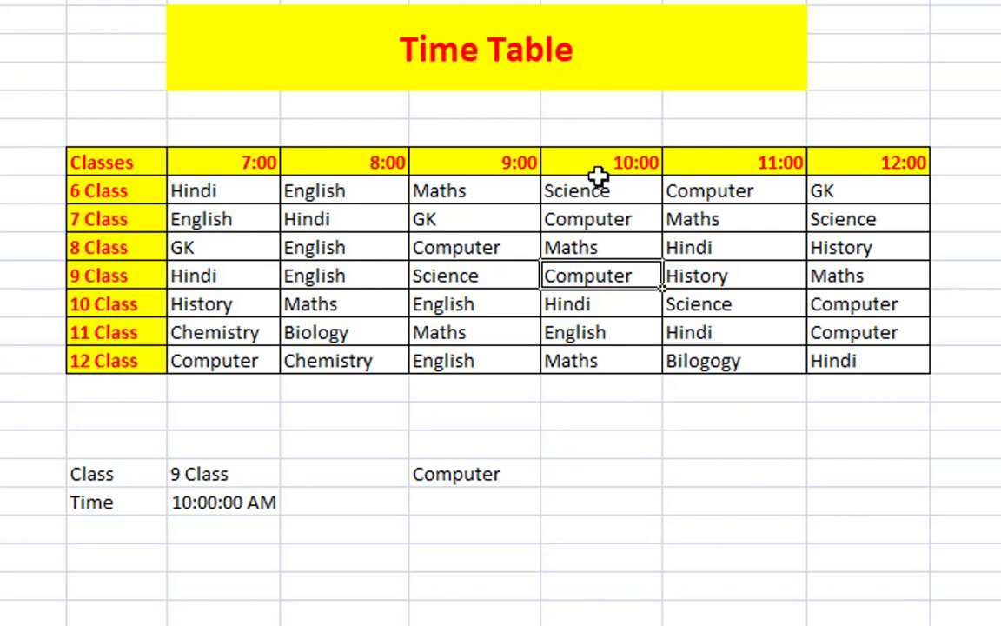
{"action": "left_click", "coordinate": [451, 485]}
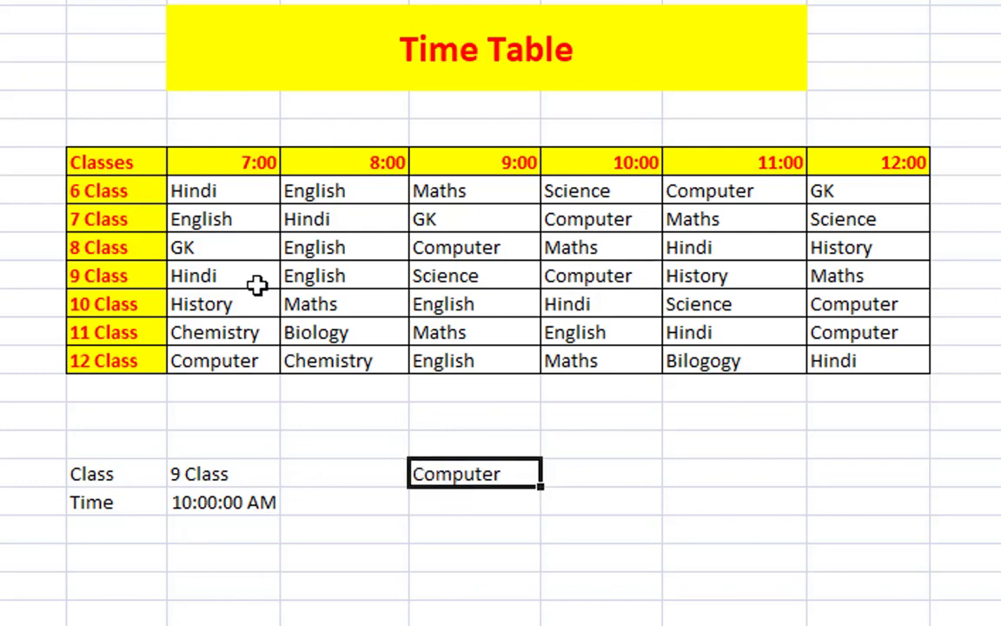
Step: Switch the Class to 7 Class and compare its 10:00 timetable entry, Computer
{"action": "left_click", "coordinate": [228, 473]}
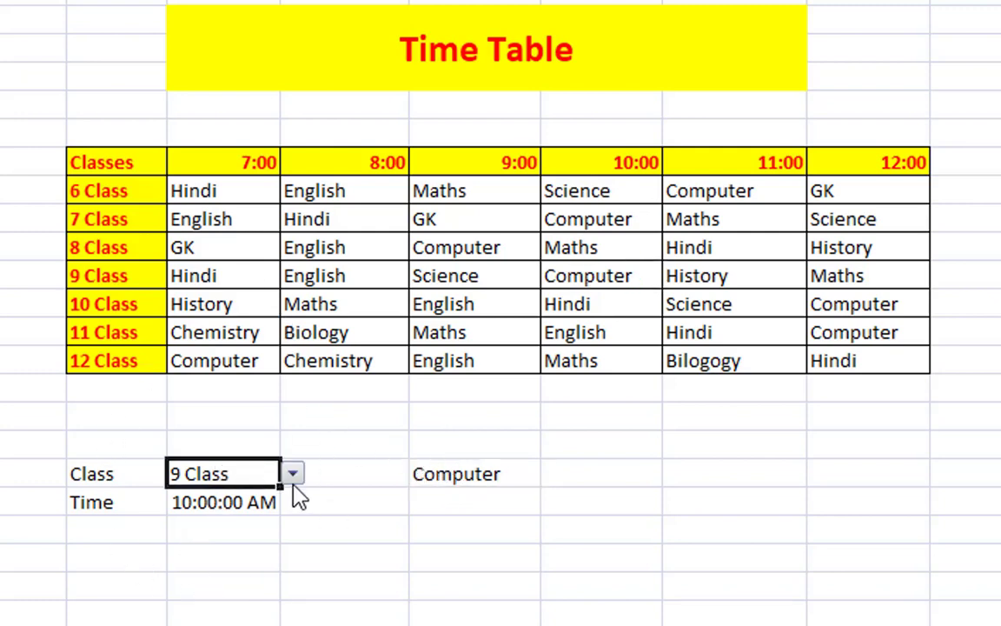
{"action": "left_click", "coordinate": [294, 475]}
{"action": "left_click", "coordinate": [242, 515]}
{"action": "left_click", "coordinate": [239, 511]}
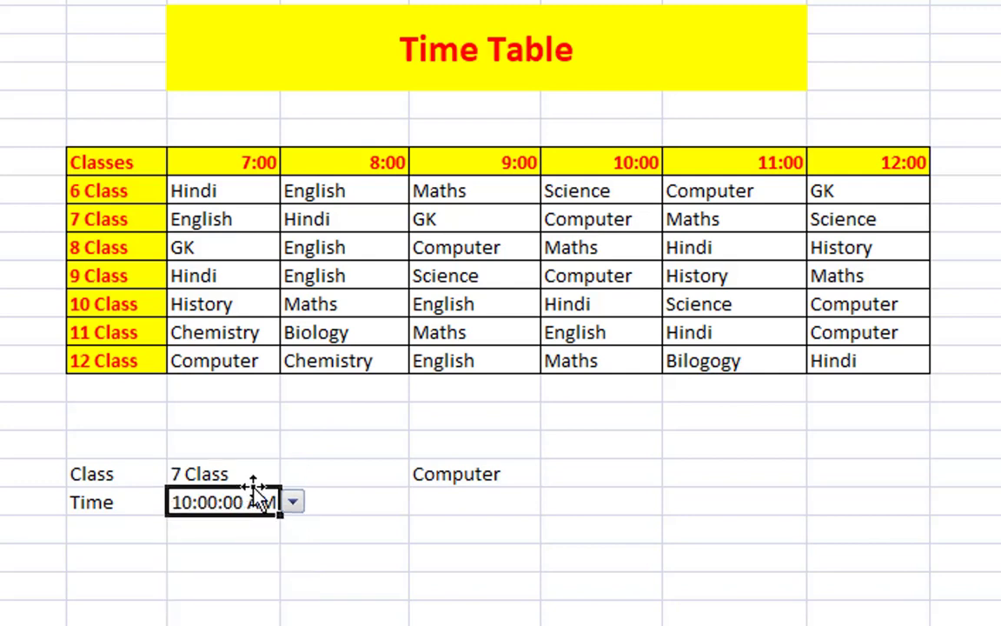
{"action": "left_click", "coordinate": [252, 474]}
{"action": "left_click", "coordinate": [104, 217]}
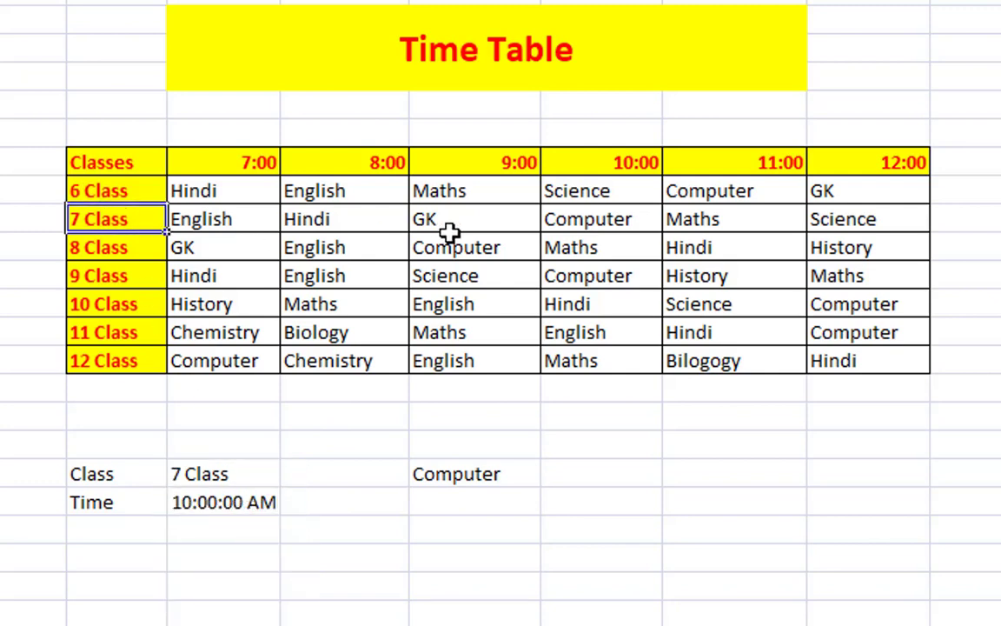
{"action": "left_click", "coordinate": [553, 235]}
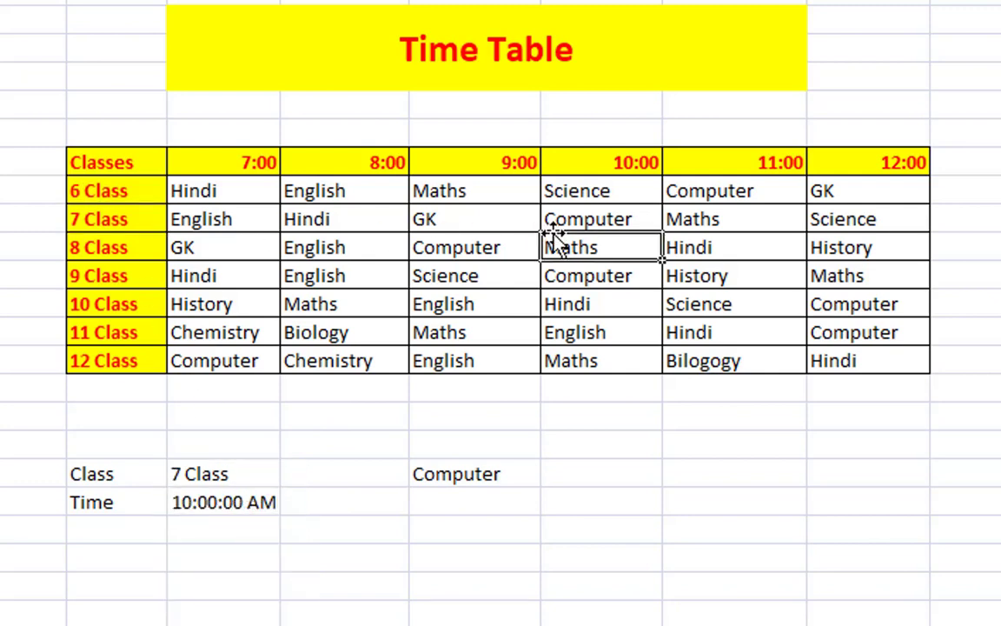
{"action": "left_click", "coordinate": [563, 221]}
Step: Change the Time to 12:00 to see Science, then to 11:00 for Maths
{"action": "left_click", "coordinate": [228, 502]}
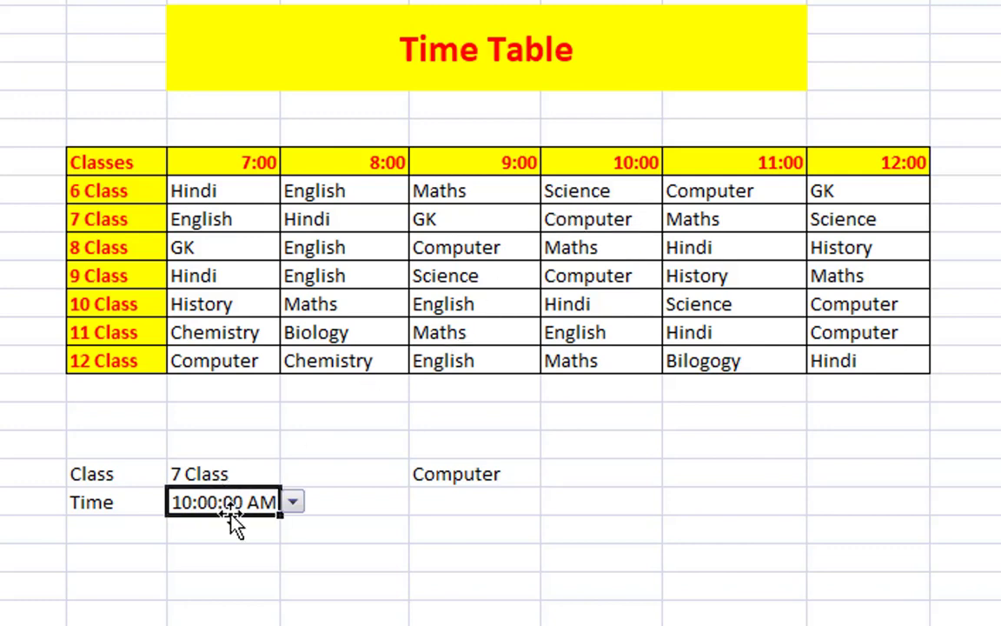
{"action": "left_click", "coordinate": [293, 502]}
{"action": "left_click", "coordinate": [216, 618]}
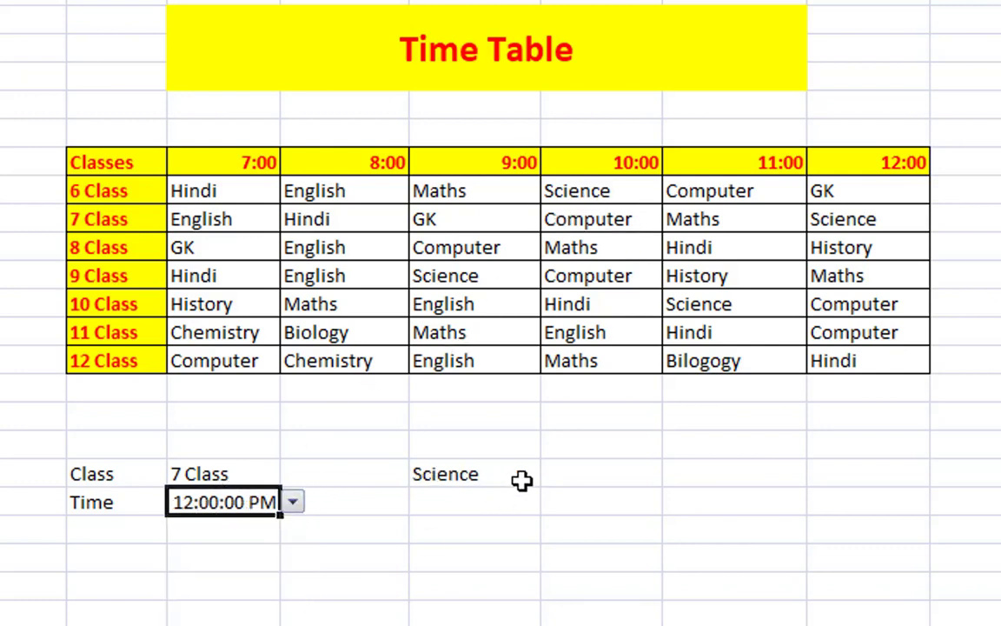
{"action": "left_click", "coordinate": [468, 474]}
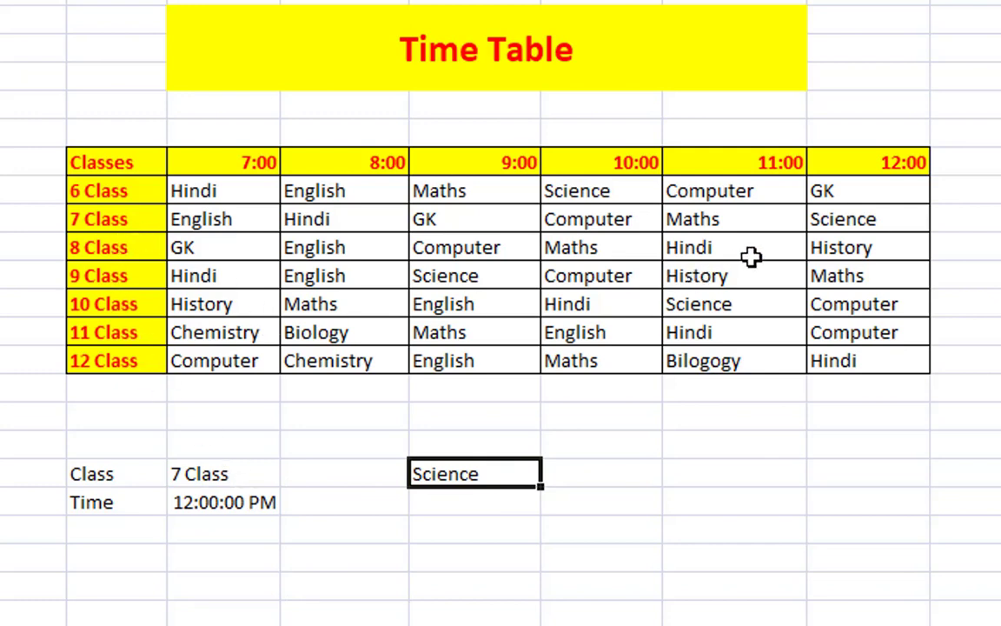
{"action": "left_click", "coordinate": [840, 224]}
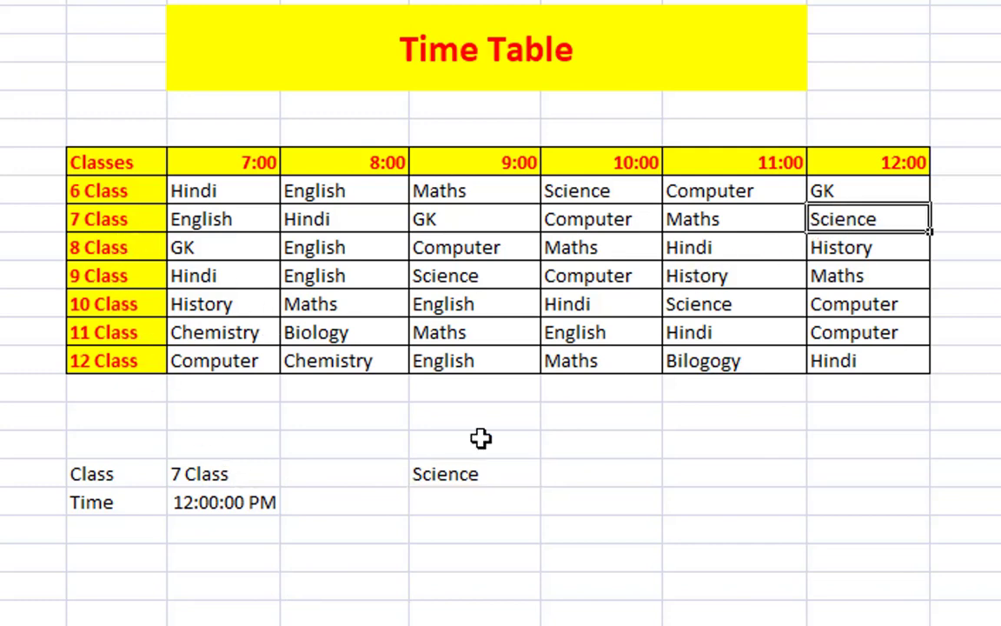
{"action": "left_click", "coordinate": [265, 501]}
{"action": "left_click", "coordinate": [293, 501]}
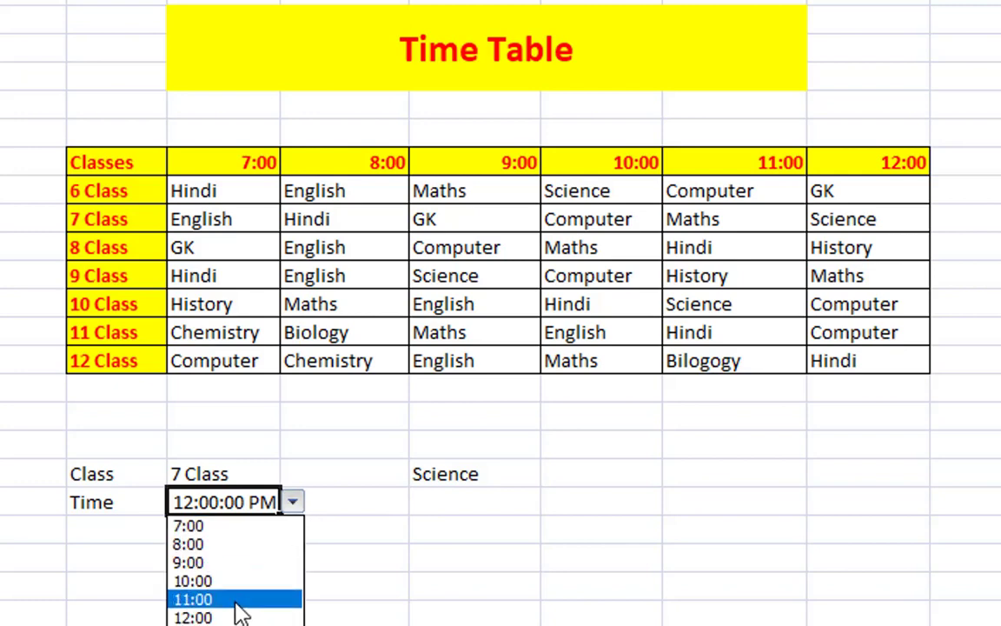
{"action": "left_click", "coordinate": [236, 602]}
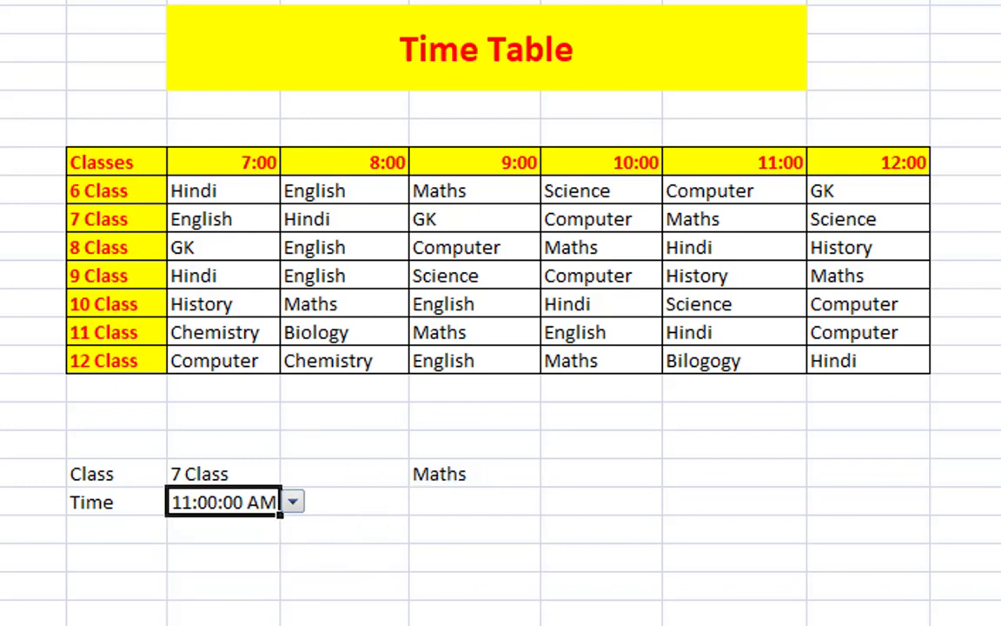
Step: Delete the Class, Time and result values, leaving cell D19 selected
{"action": "left_click_drag", "start_coordinate": [507, 447], "coordinate": [194, 522]}
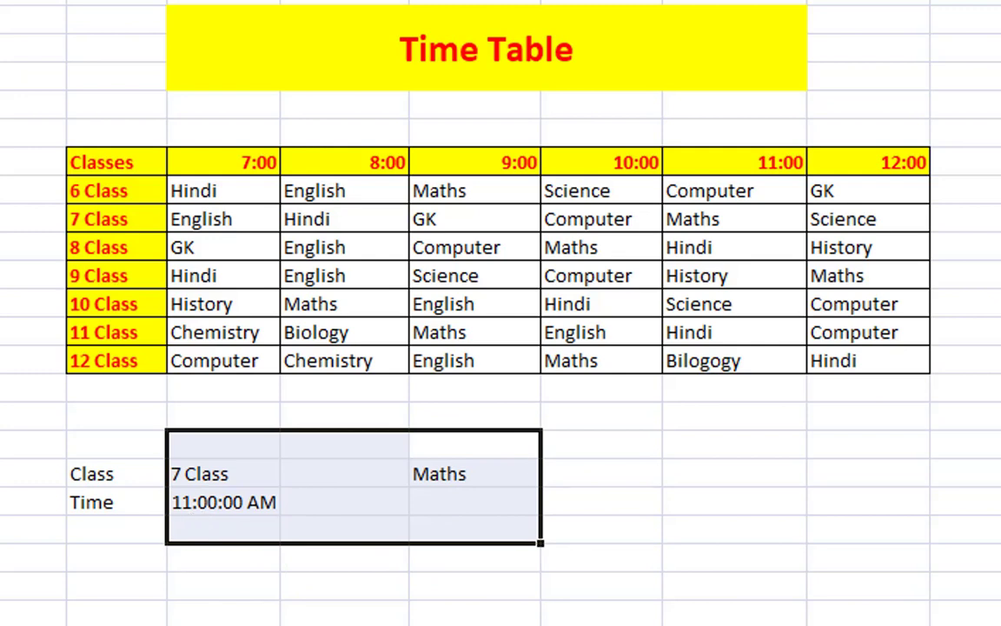
{"action": "key", "text": "Delete"}
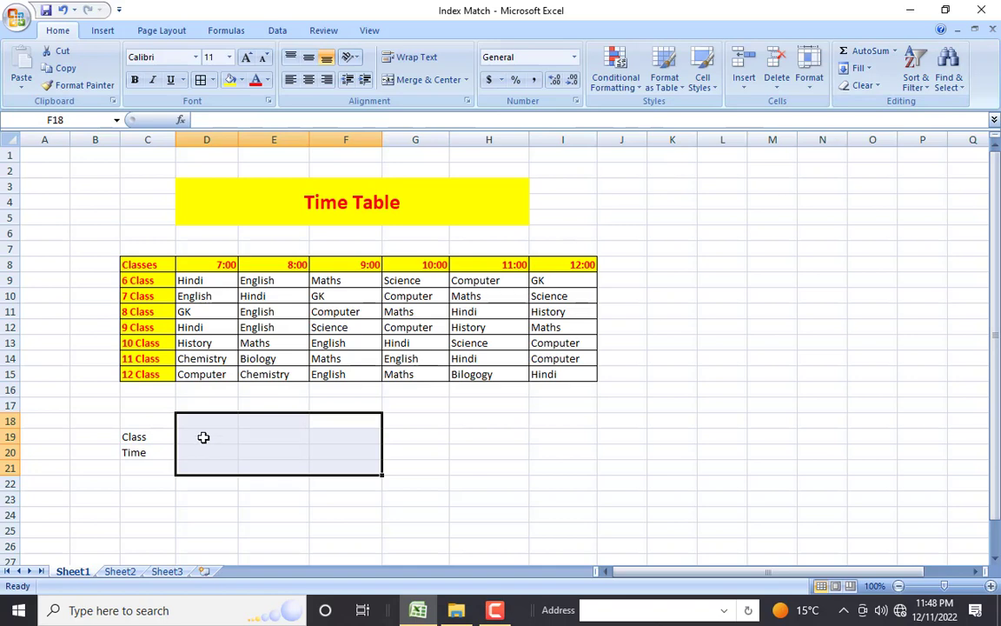
{"action": "left_click", "coordinate": [204, 437]}
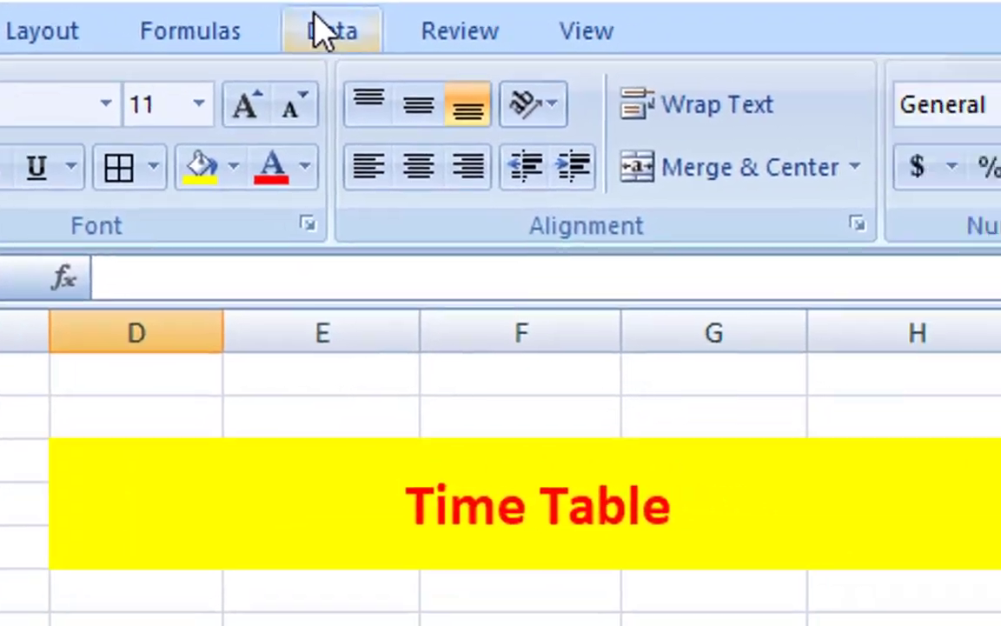
Step: Add List data validation to D19 with source =$C$9:$C$15 (6 Class to 12 Class)
{"action": "left_click", "coordinate": [277, 30]}
{"action": "left_click", "coordinate": [778, 148]}
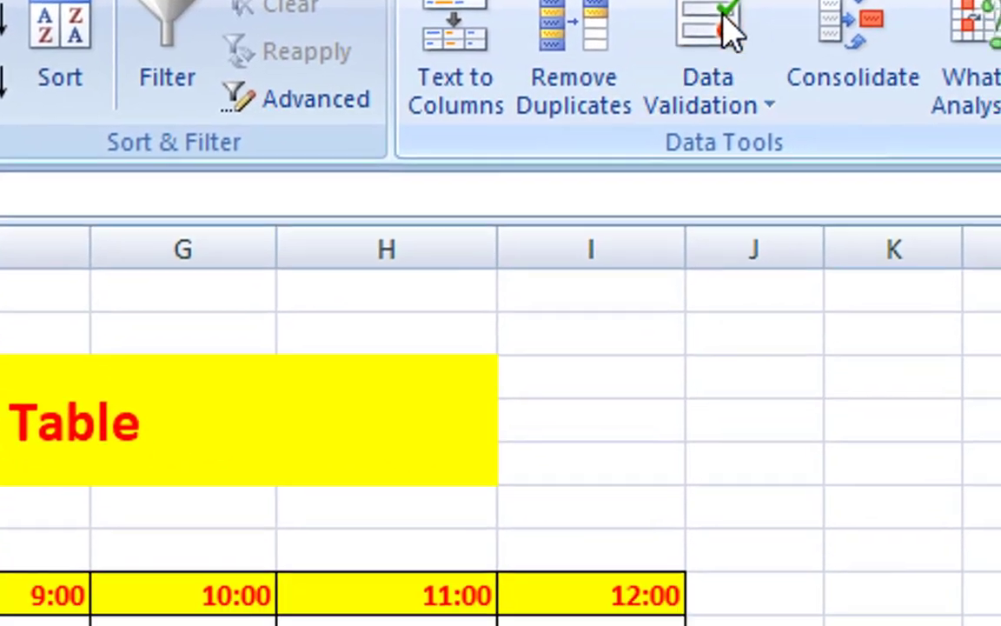
{"action": "left_click", "coordinate": [581, 270]}
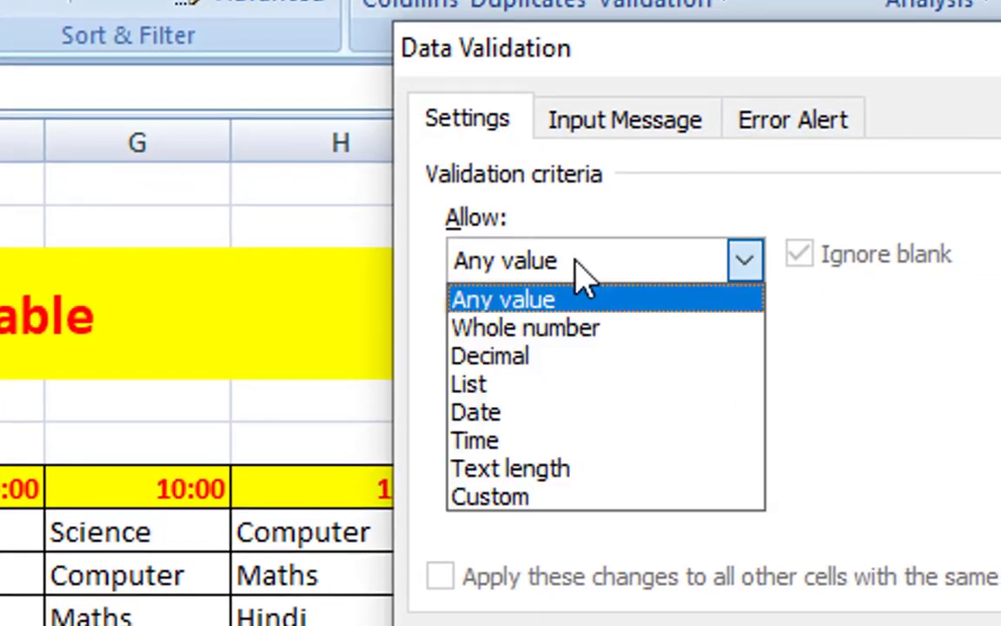
{"action": "left_click", "coordinate": [531, 392]}
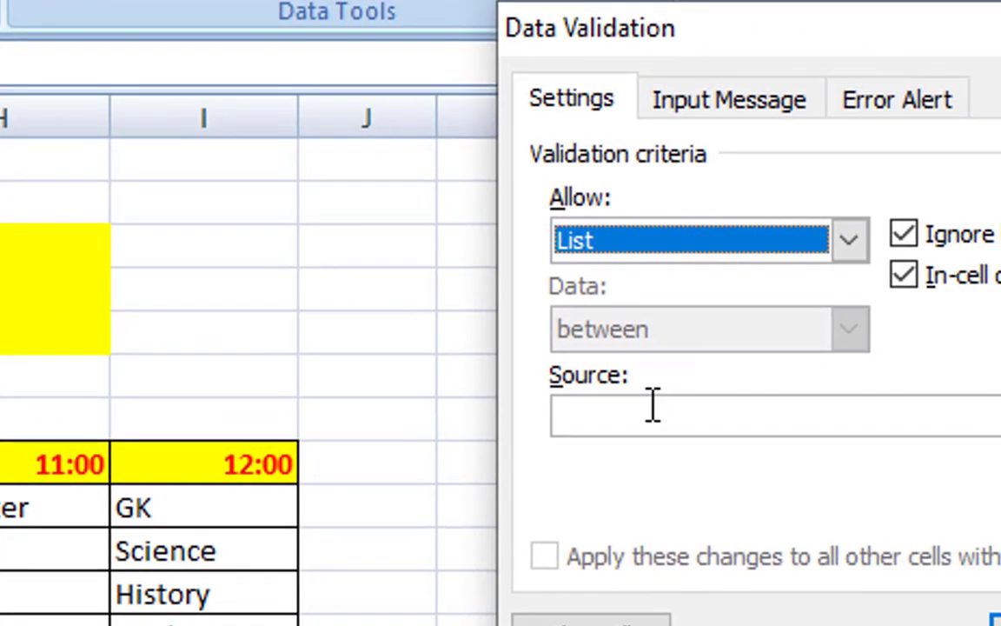
{"action": "left_click", "coordinate": [660, 411]}
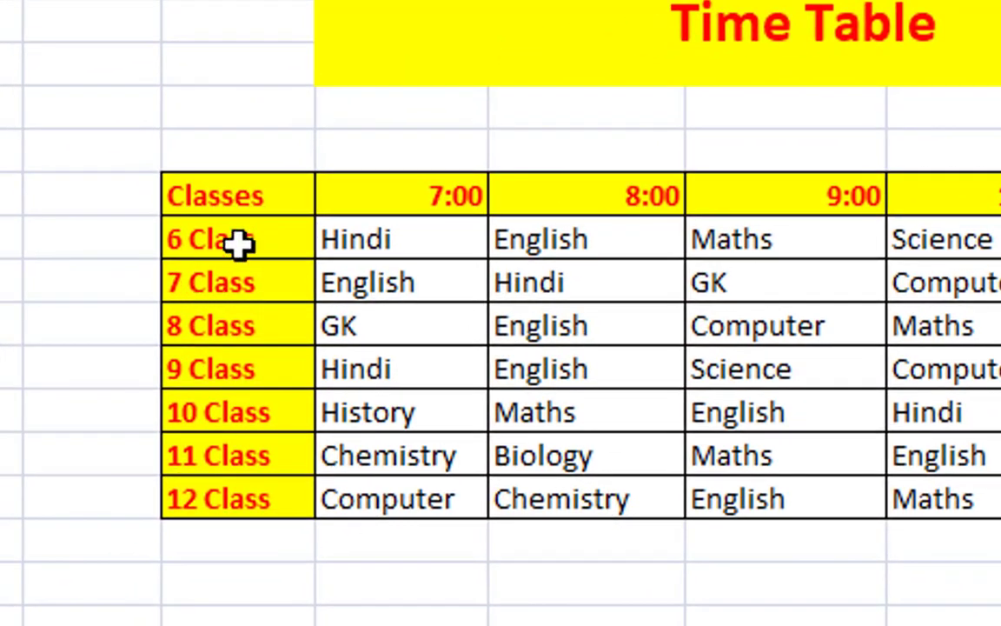
{"action": "left_click_drag", "start_coordinate": [237, 245], "coordinate": [249, 519]}
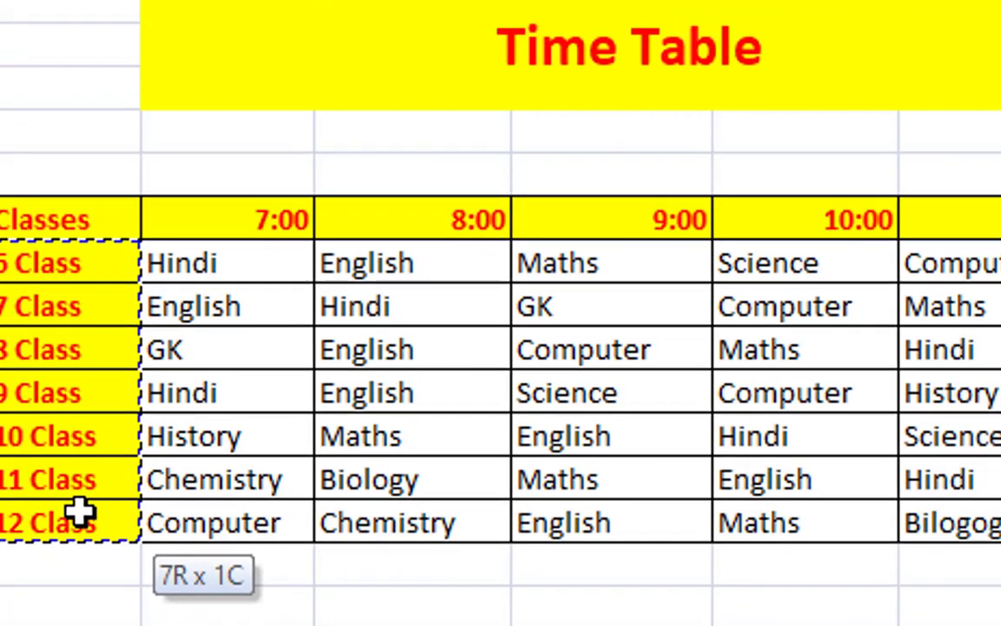
{"action": "left_click_drag", "start_coordinate": [249, 520], "coordinate": [252, 488]}
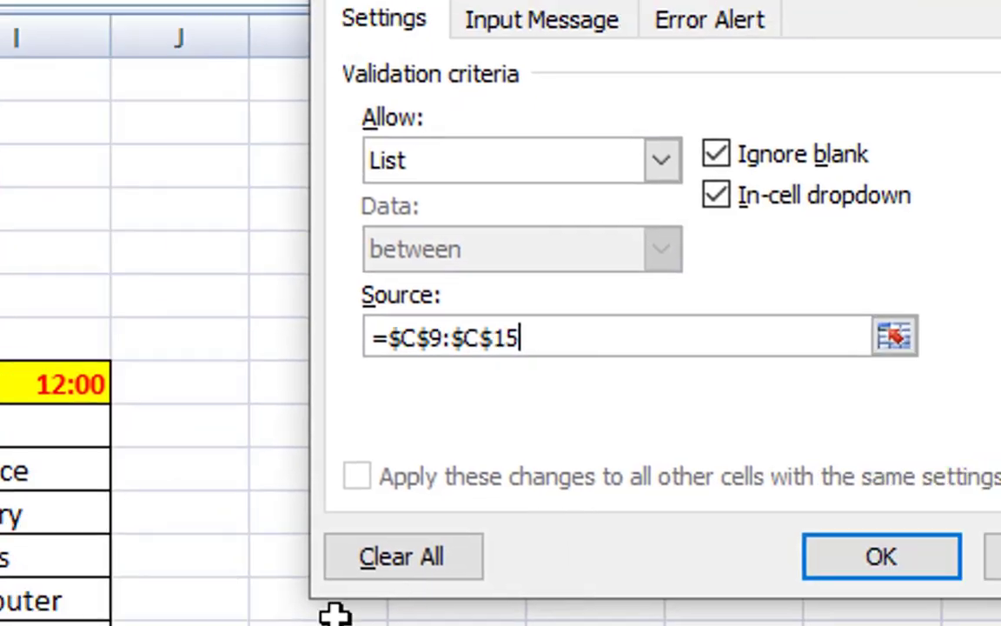
{"action": "left_click", "coordinate": [654, 587]}
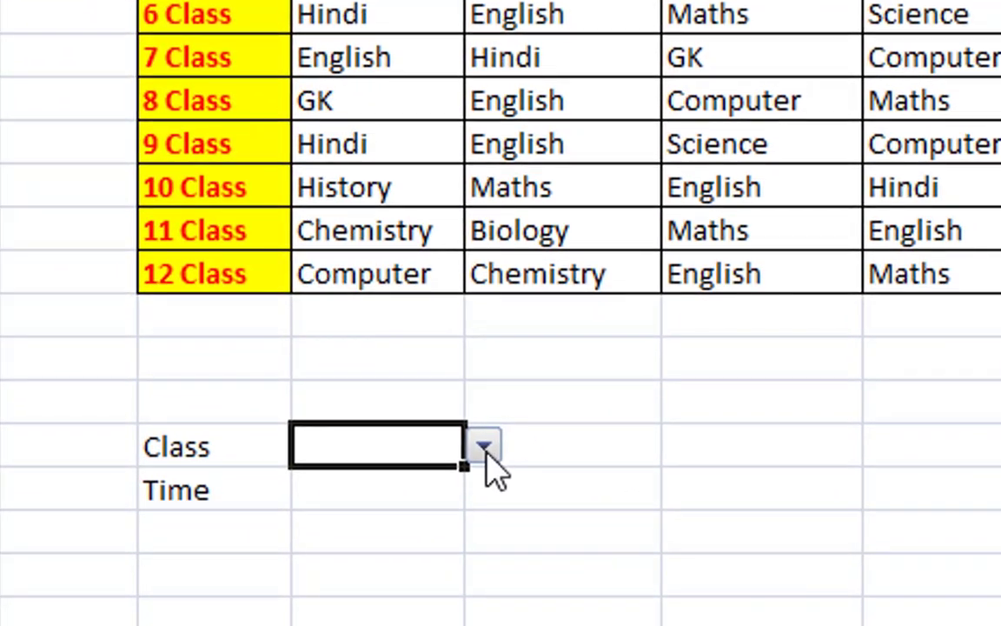
Step: Test the Class dropdown, picking 8 Class and then settling on 7 Class
{"action": "left_click", "coordinate": [487, 454]}
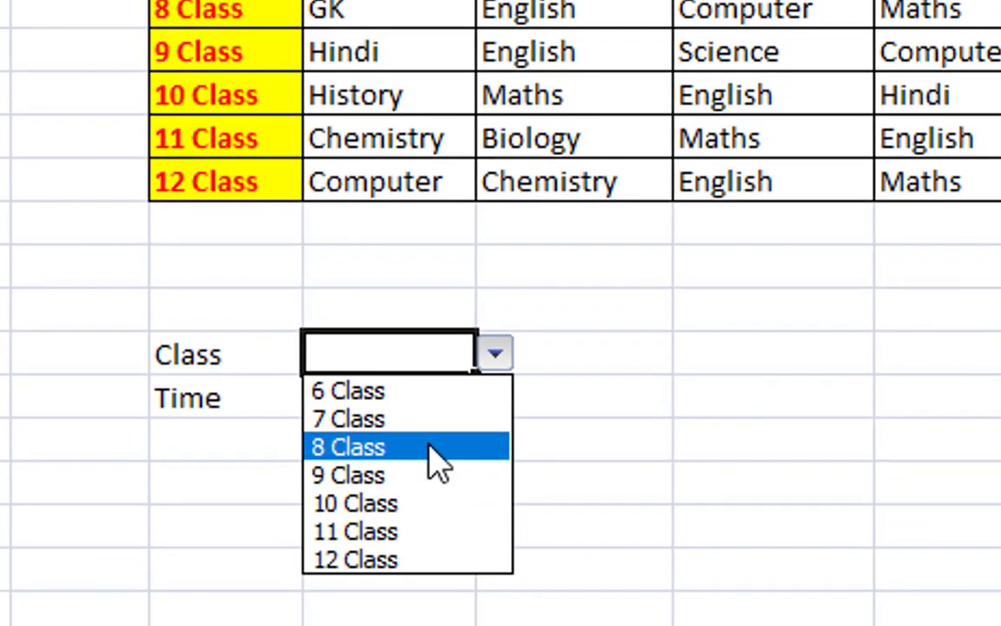
{"action": "left_click", "coordinate": [417, 538]}
{"action": "left_click", "coordinate": [497, 354]}
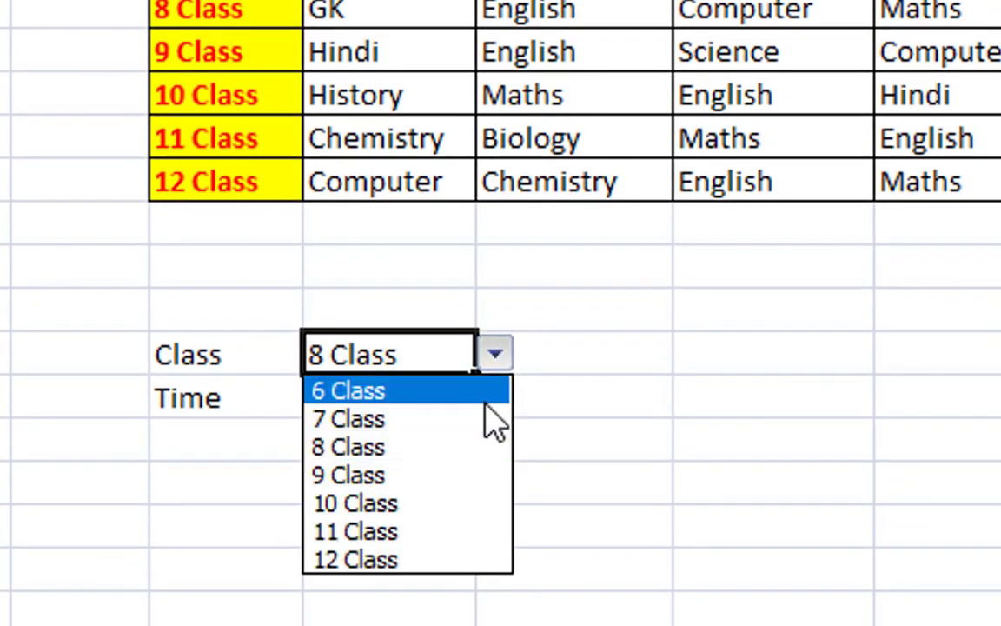
{"action": "left_click", "coordinate": [487, 418]}
{"action": "left_click", "coordinate": [182, 410]}
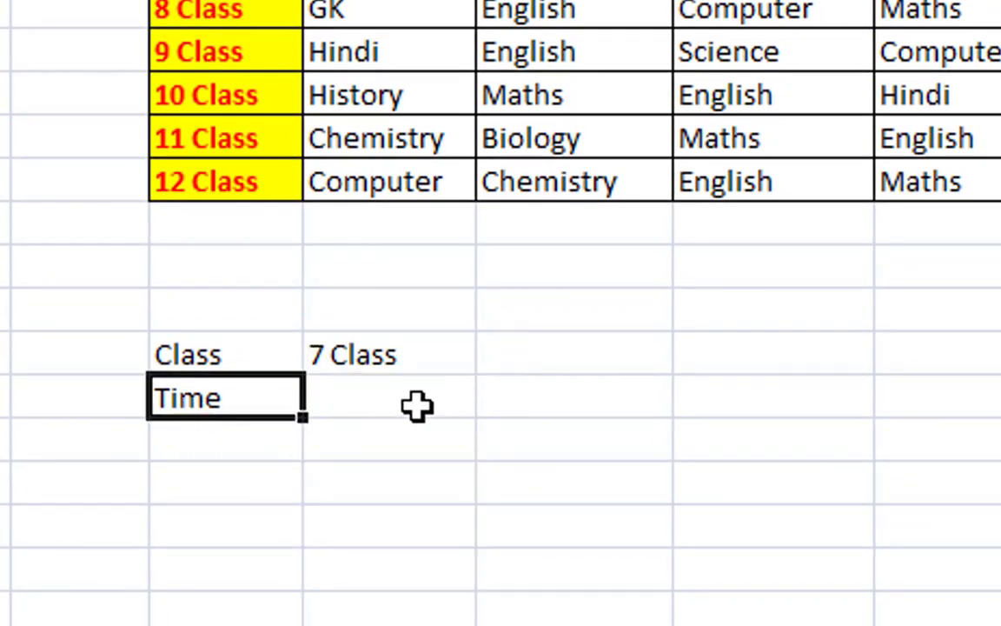
{"action": "left_click", "coordinate": [398, 407]}
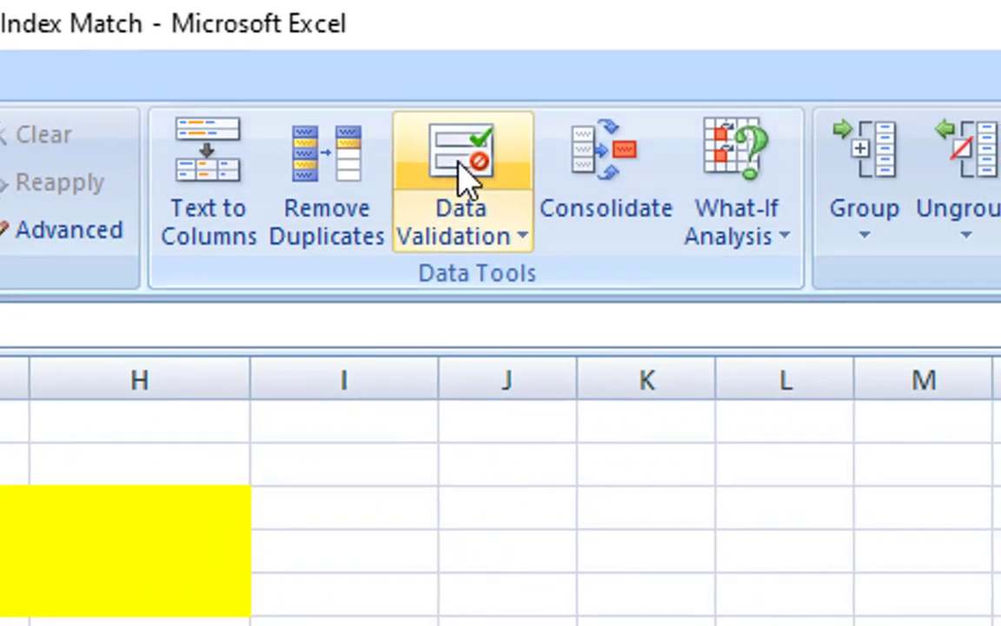
Step: Give the Time cell List validation sourced from the 7:00–12:00 header row
{"action": "left_click", "coordinate": [465, 179]}
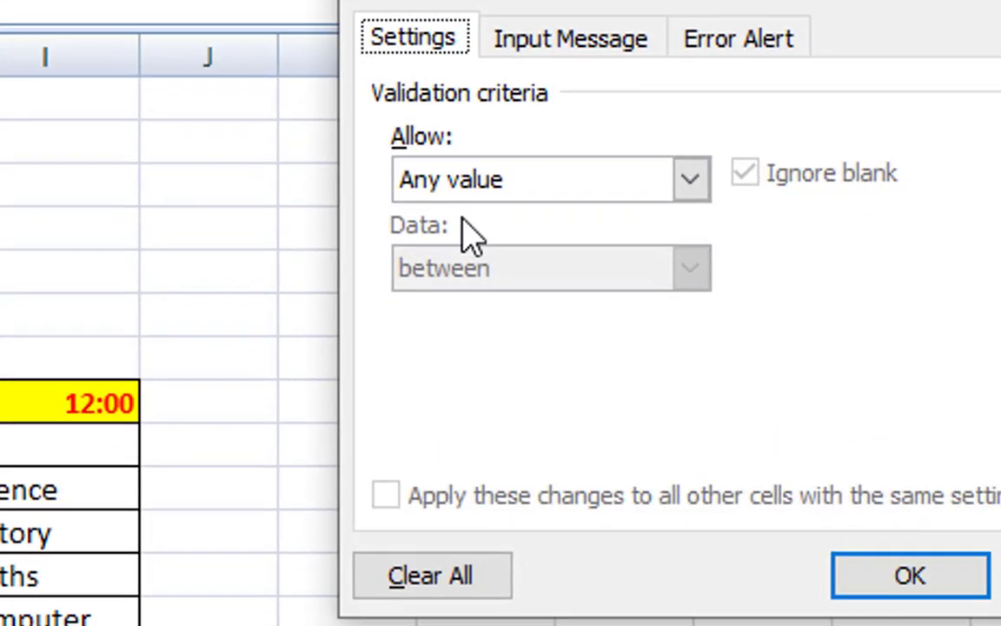
{"action": "left_click", "coordinate": [574, 277]}
{"action": "left_click", "coordinate": [444, 313]}
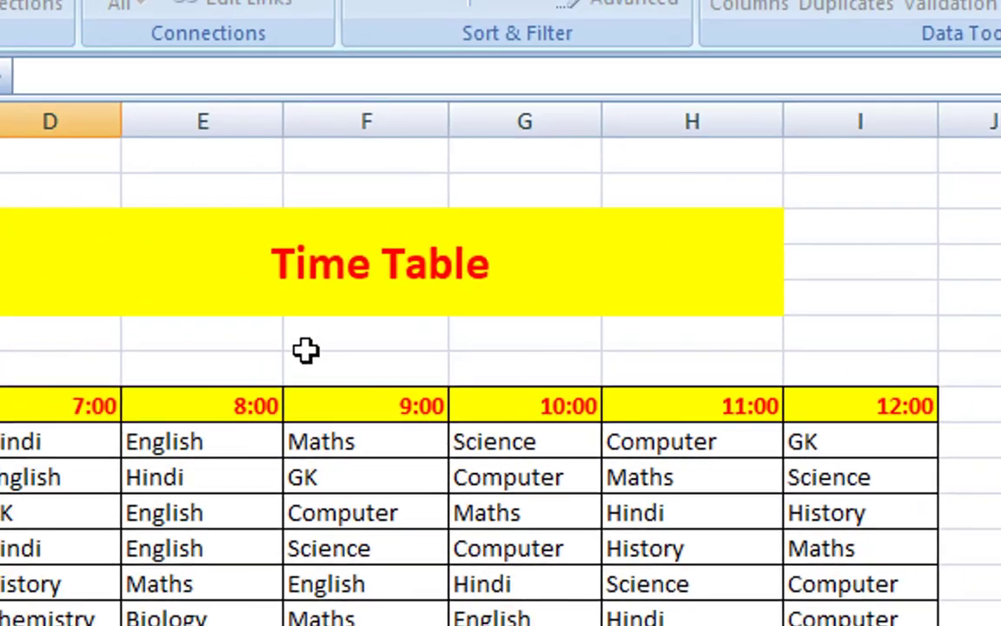
{"action": "left_click_drag", "start_coordinate": [64, 406], "coordinate": [839, 393]}
{"action": "key", "text": "Return"}
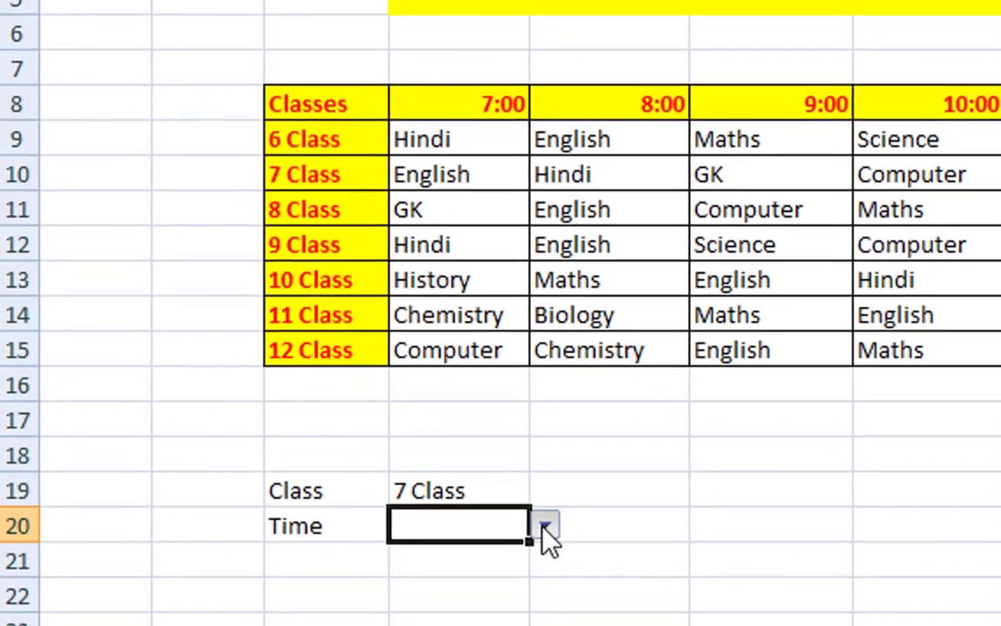
Step: Test the Time dropdown with 11:00, 9:00 and 8:00, ending on 10:00
{"action": "left_click", "coordinate": [493, 480]}
{"action": "left_click", "coordinate": [426, 602]}
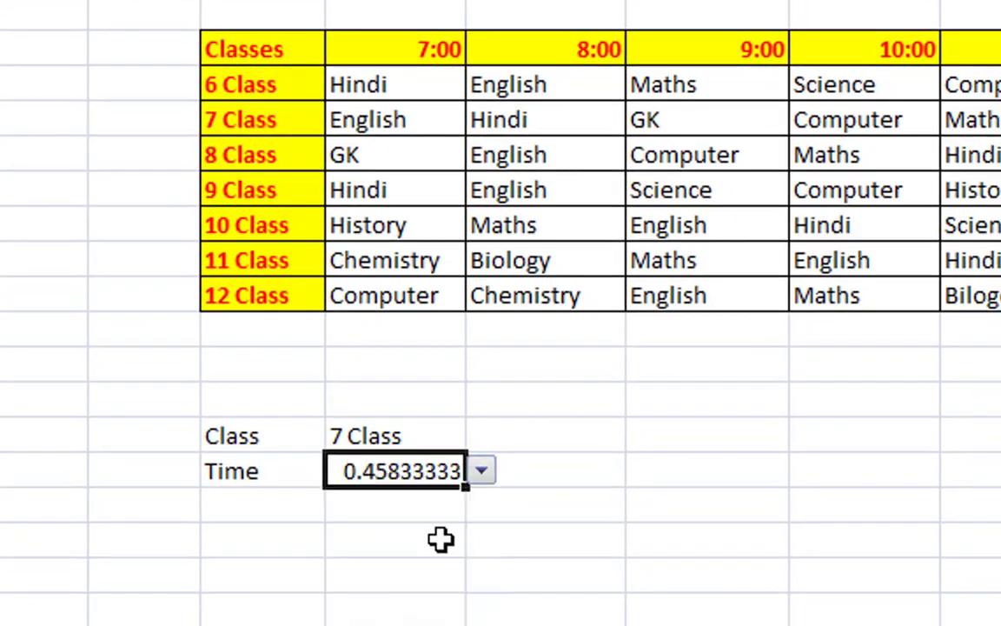
{"action": "left_click", "coordinate": [497, 480]}
{"action": "left_click", "coordinate": [418, 549]}
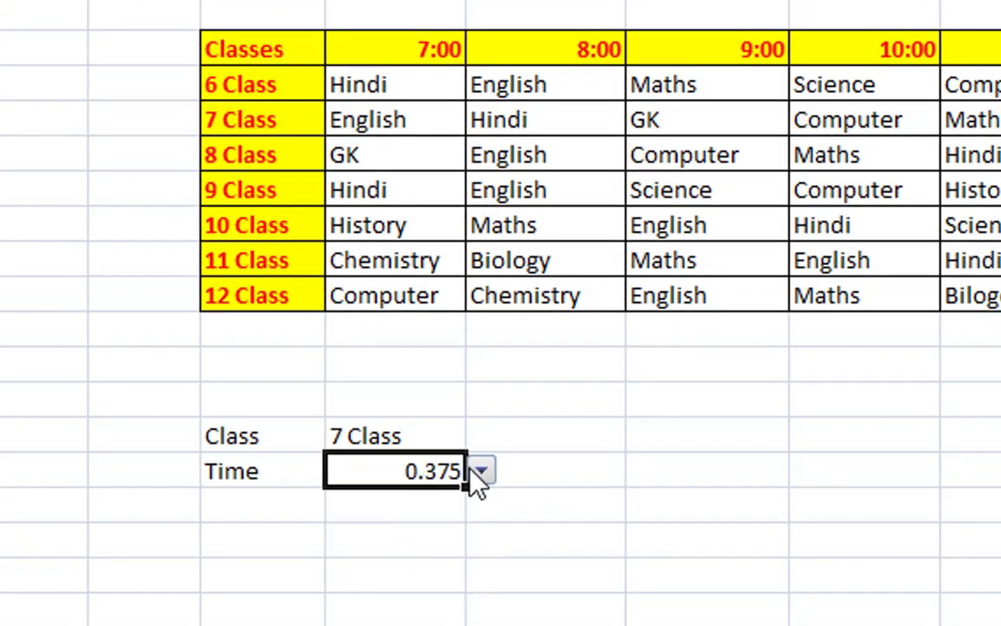
{"action": "left_click", "coordinate": [480, 474]}
{"action": "left_click", "coordinate": [433, 525]}
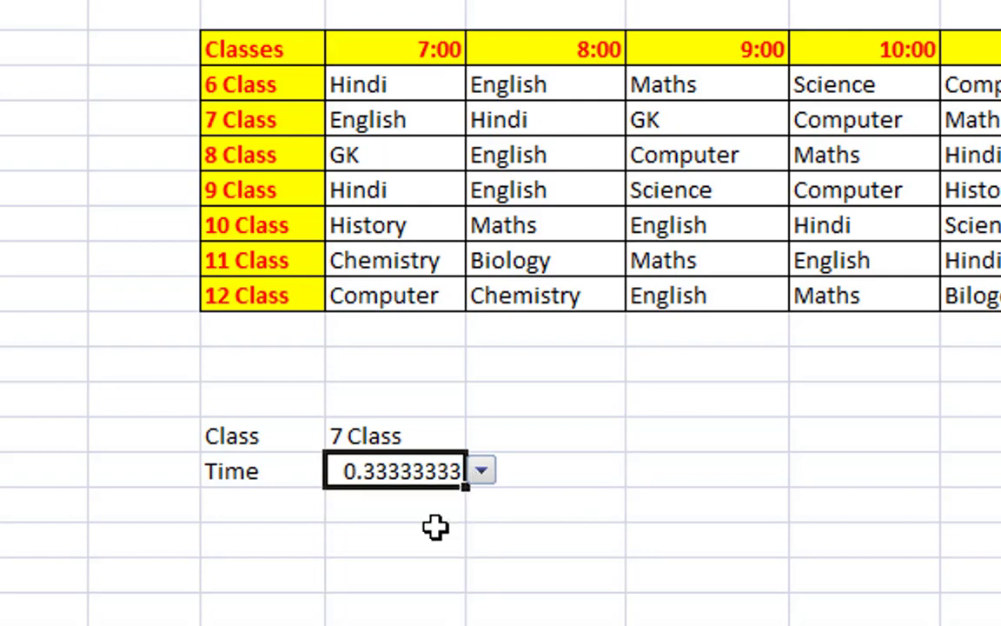
{"action": "left_click", "coordinate": [480, 471]}
{"action": "left_click", "coordinate": [449, 566]}
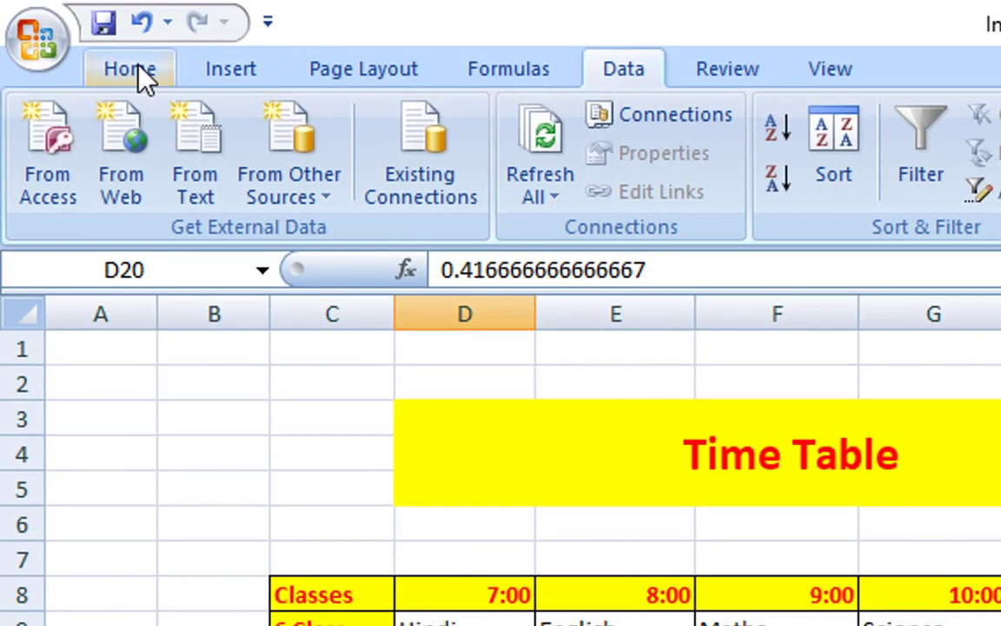
{"action": "left_click", "coordinate": [135, 73]}
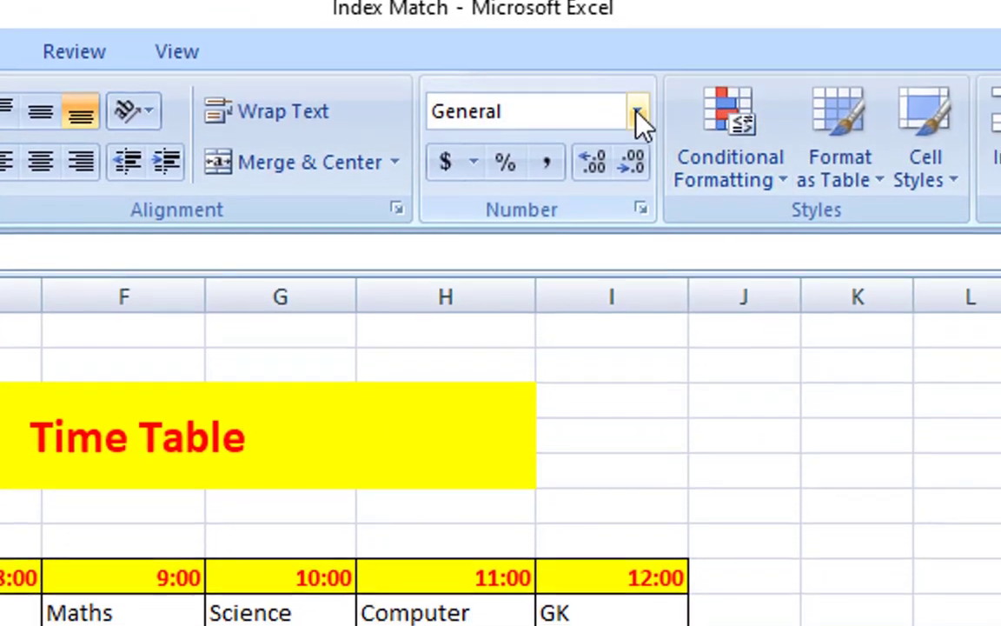
Step: Format the Time cell as Time, then cycle it through 7:00, 8:00 and 9:00 AM
{"action": "left_click", "coordinate": [637, 125]}
{"action": "left_click", "coordinate": [659, 463]}
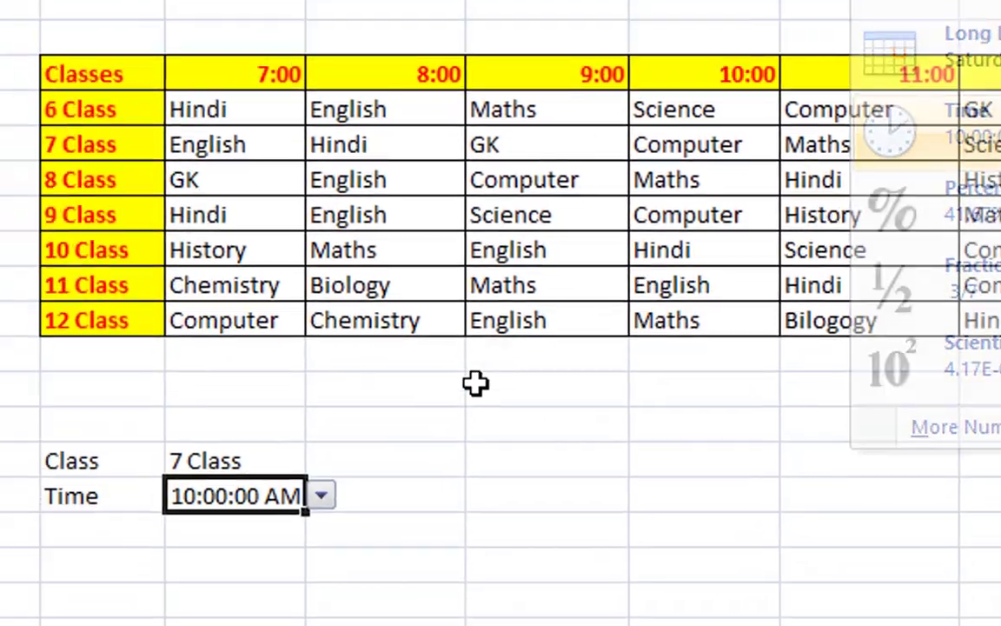
{"action": "left_click", "coordinate": [321, 495]}
{"action": "left_click", "coordinate": [285, 525]}
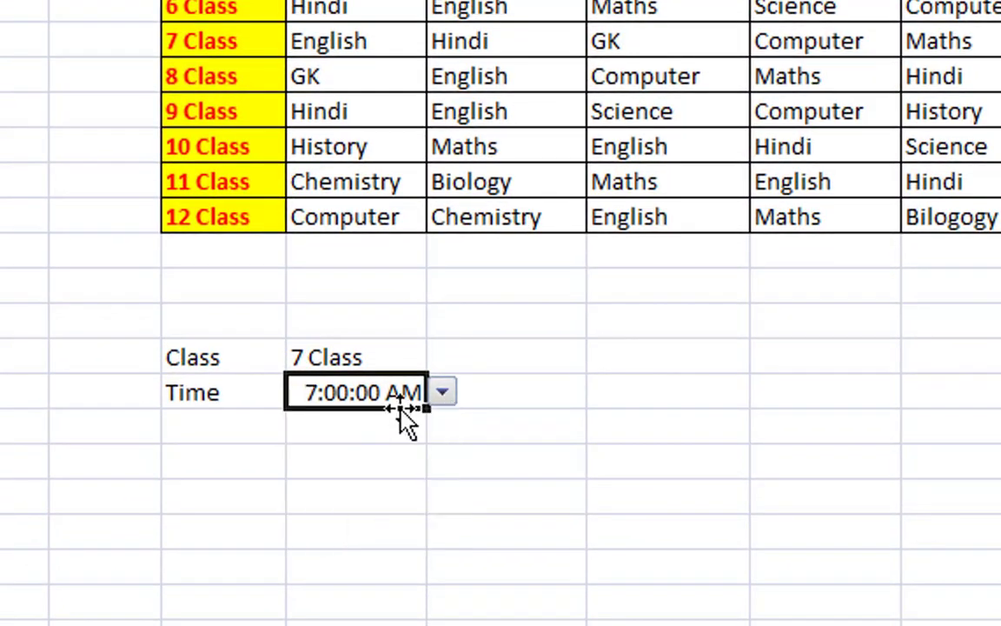
{"action": "left_click", "coordinate": [442, 392]}
{"action": "left_click", "coordinate": [396, 445]}
{"action": "left_click", "coordinate": [441, 395]}
{"action": "left_click", "coordinate": [388, 467]}
{"action": "left_click", "coordinate": [629, 361]}
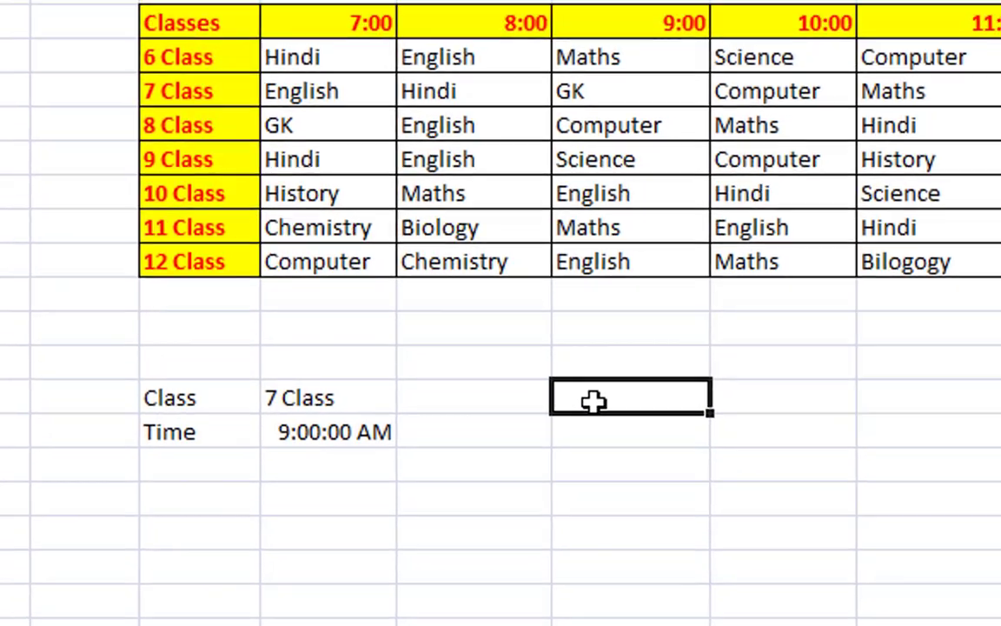
Step: Type =INDEX(D9:I15,MATCH(D19,C9:C15,0), and begin a second MATCH( for the column
{"action": "type", "text": "="}
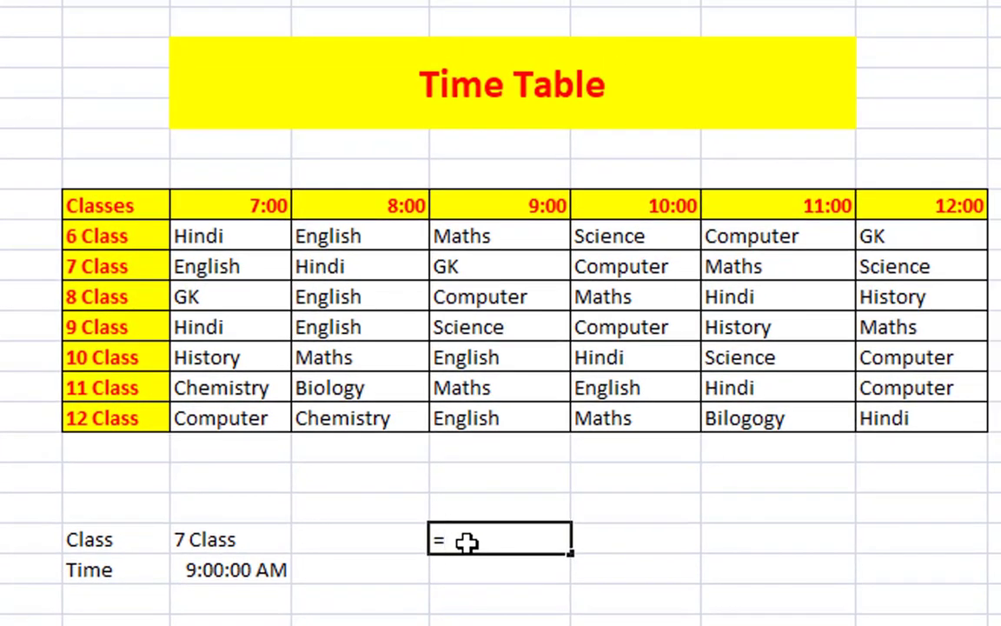
{"action": "type", "text": "in"}
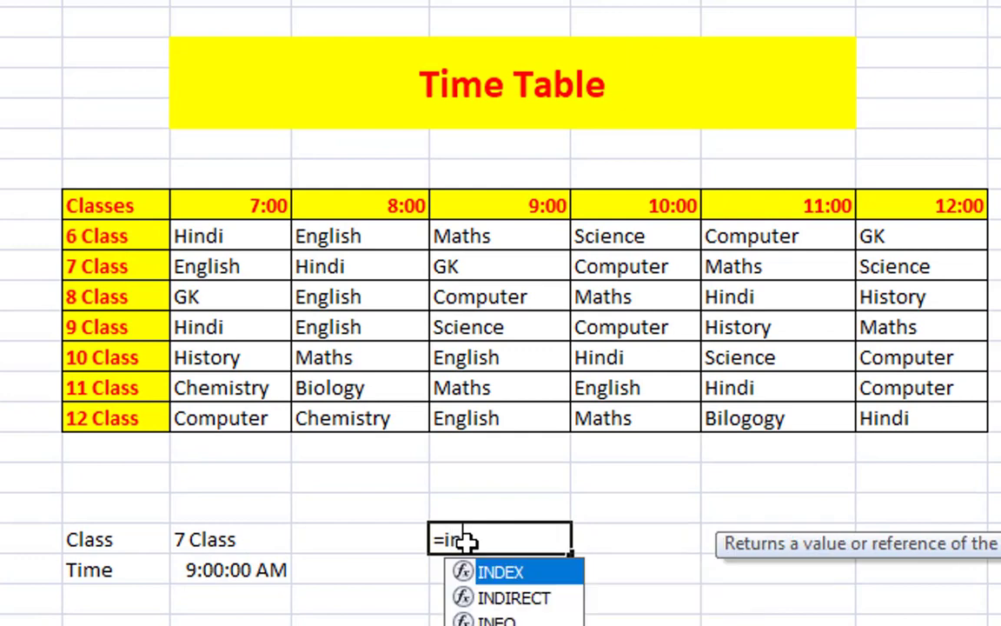
{"action": "key", "text": "Tab"}
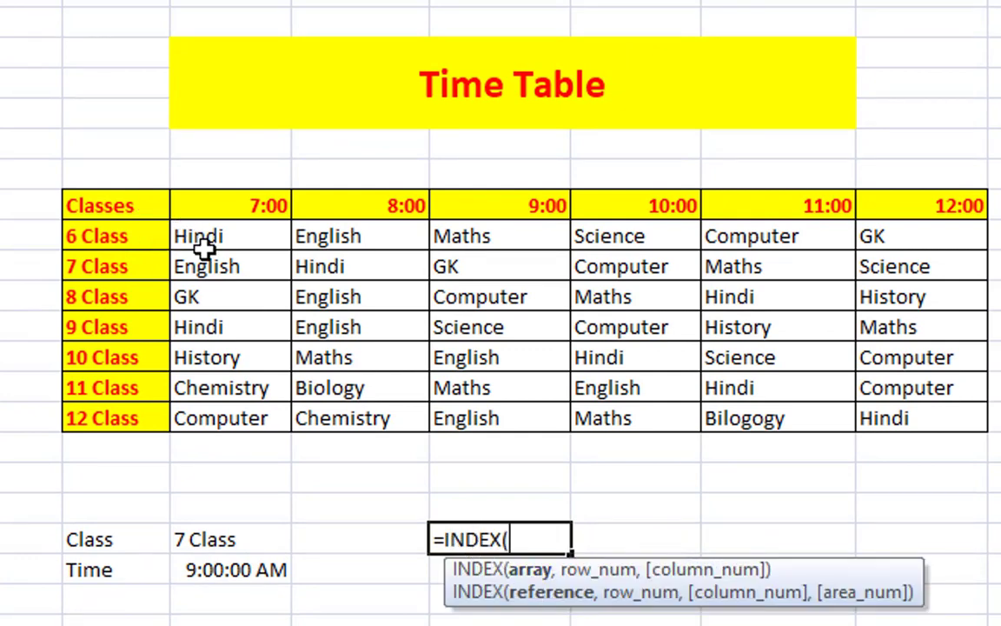
{"action": "mouse_move", "coordinate": [209, 234]}
{"action": "left_mouse_down"}
{"action": "mouse_move", "coordinate": [904, 431]}
{"action": "mouse_move", "coordinate": [906, 419]}
{"action": "left_mouse_up"}
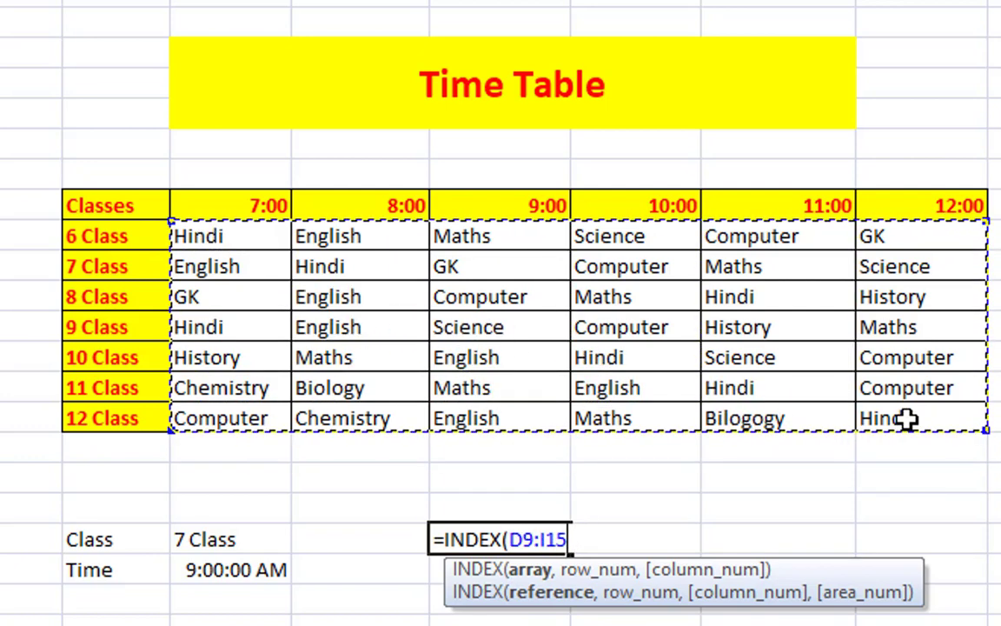
{"action": "type", "text": ","}
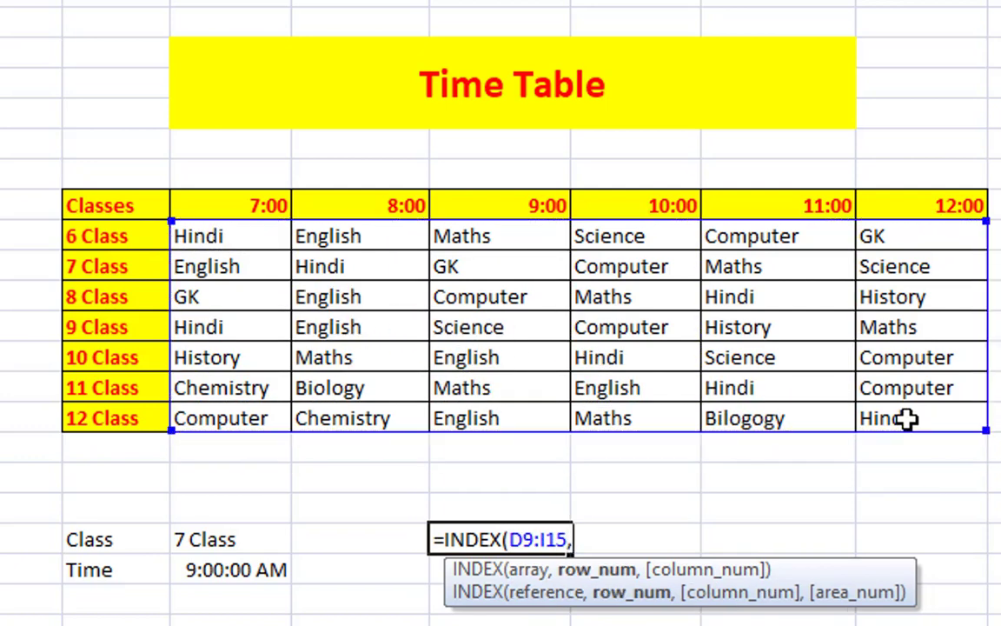
{"action": "type", "text": "m"}
{"action": "key", "text": "Tab"}
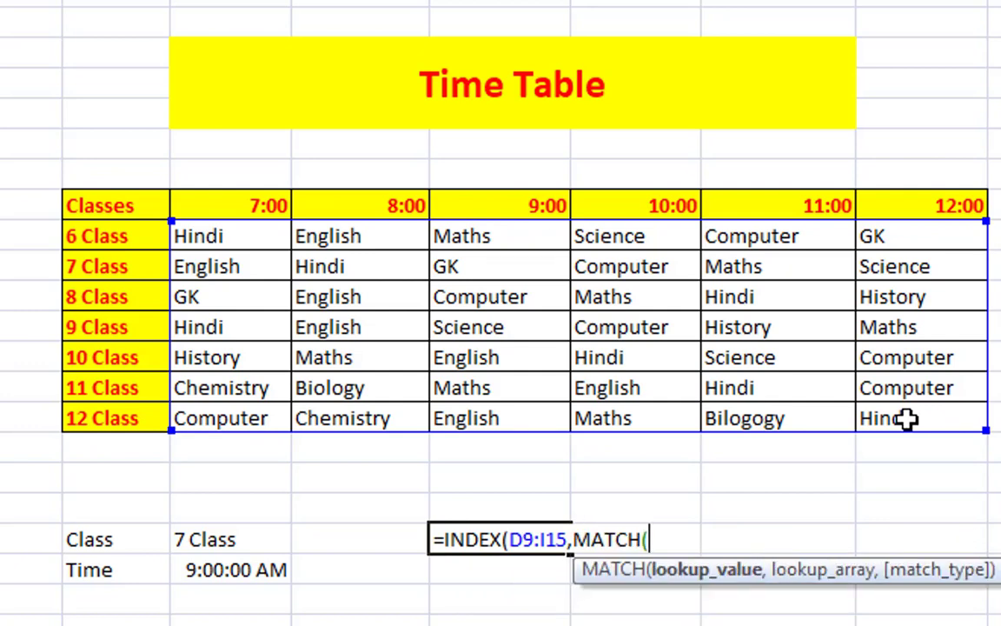
{"action": "left_click", "coordinate": [224, 541]}
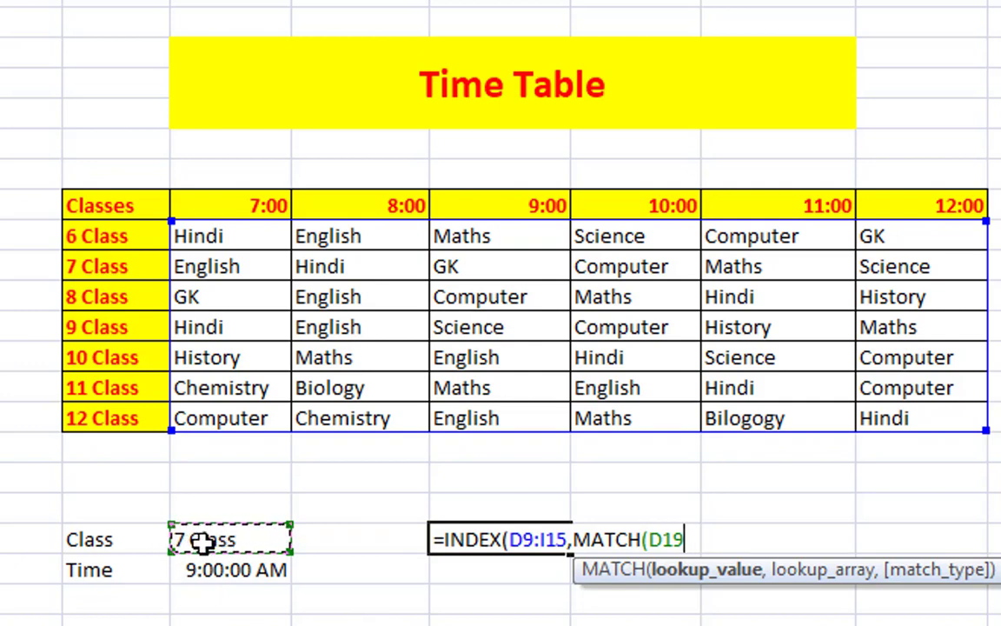
{"action": "type", "text": ","}
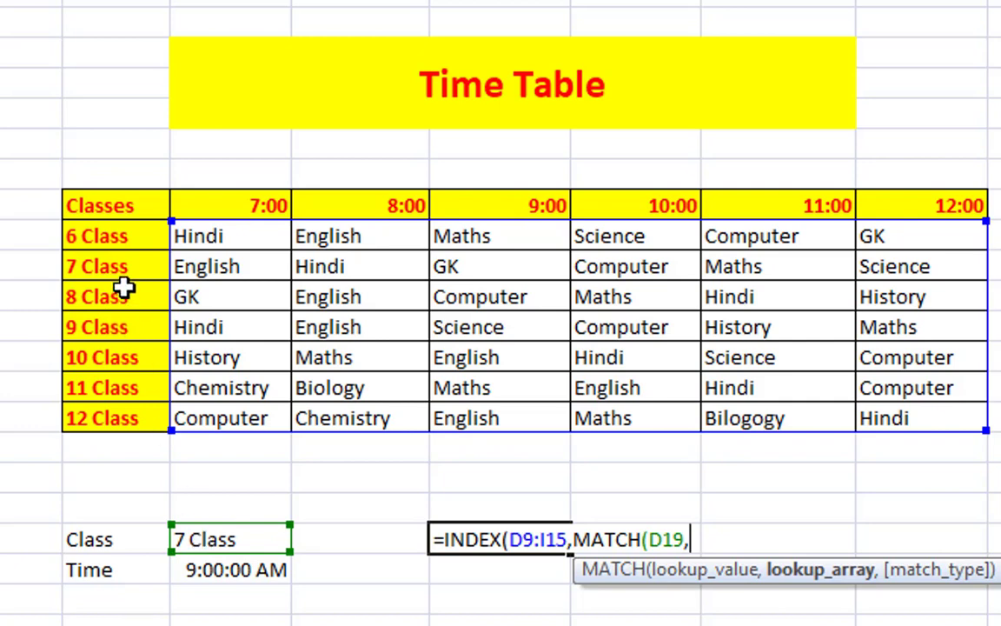
{"action": "left_click_drag", "start_coordinate": [116, 237], "coordinate": [120, 418]}
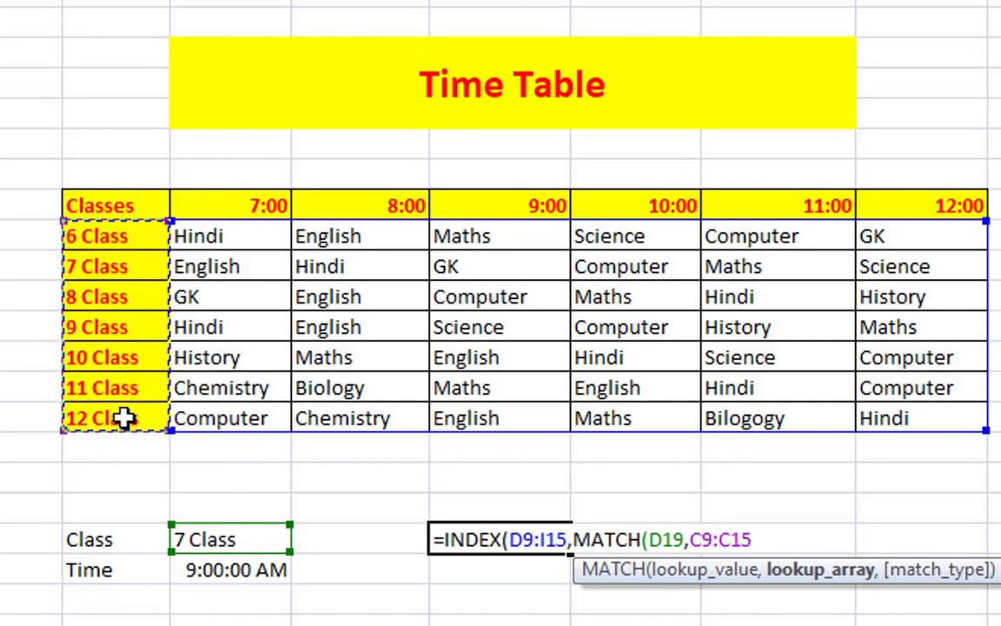
{"action": "type", "text": ",0"}
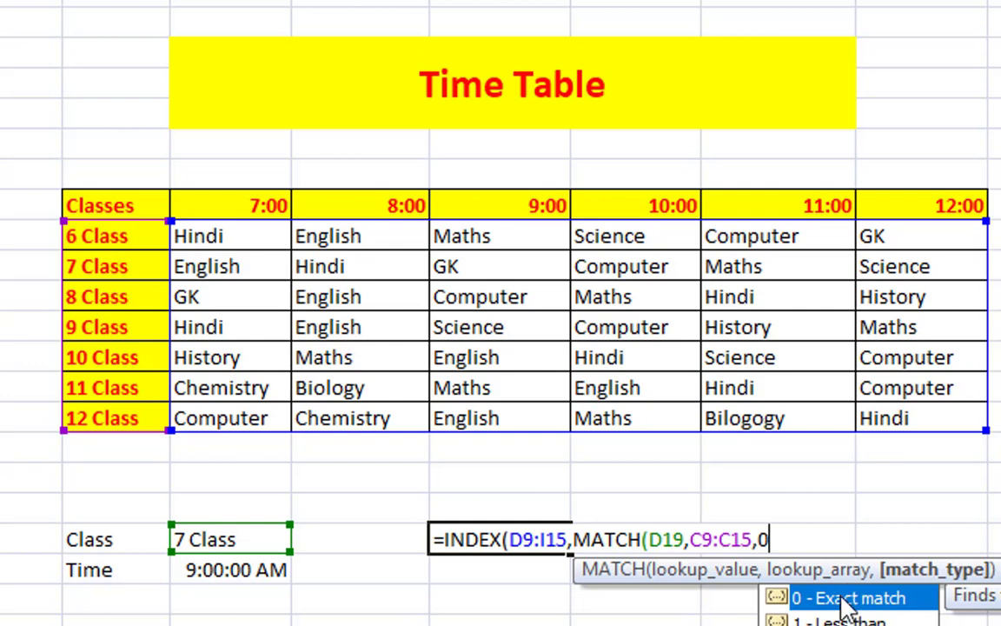
{"action": "type", "text": ")"}
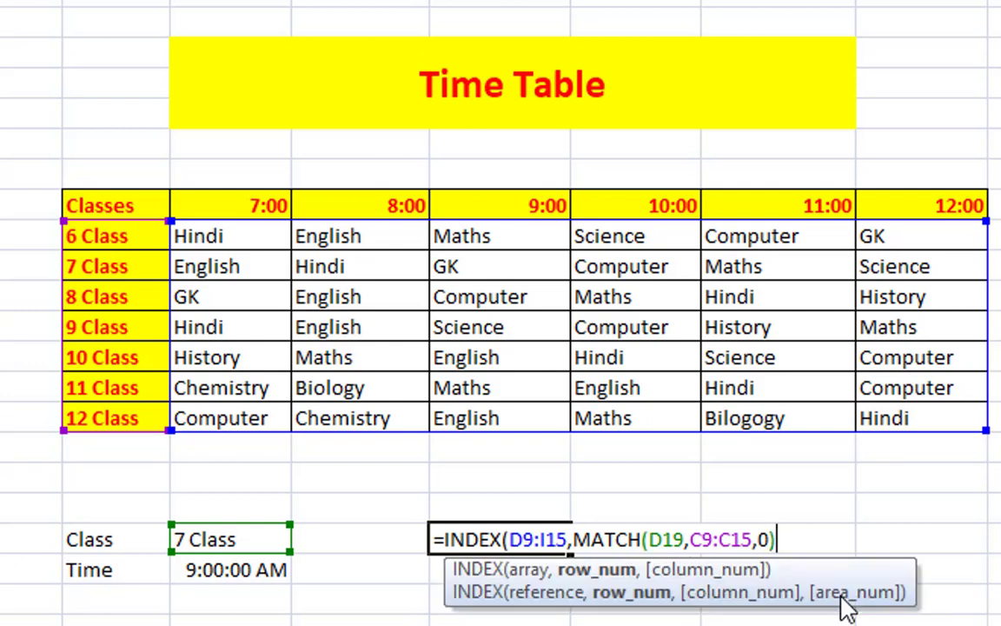
{"action": "type", "text": ",M"}
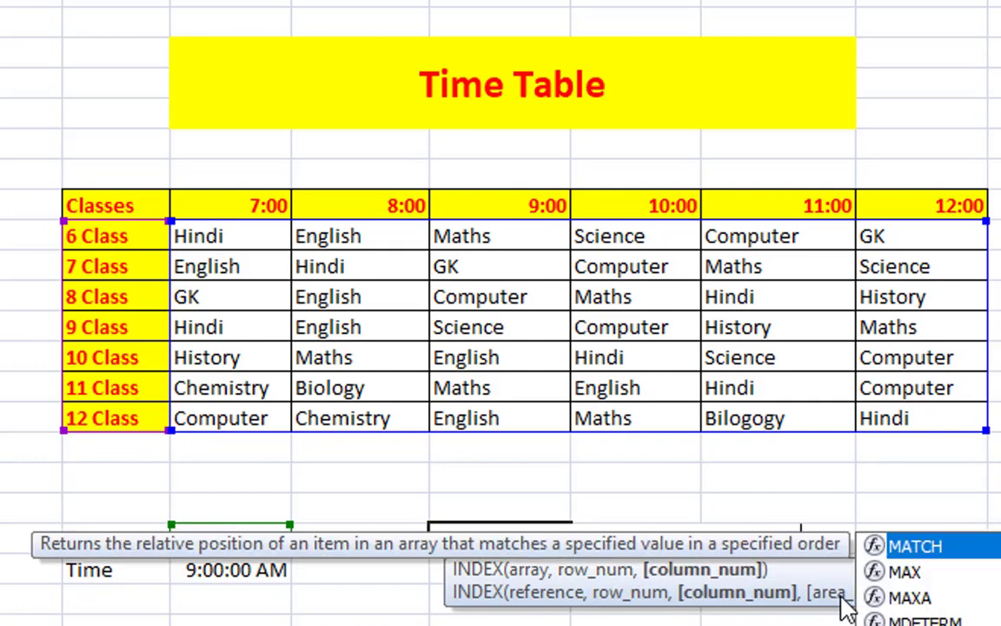
{"action": "type", "text": "ATCH("}
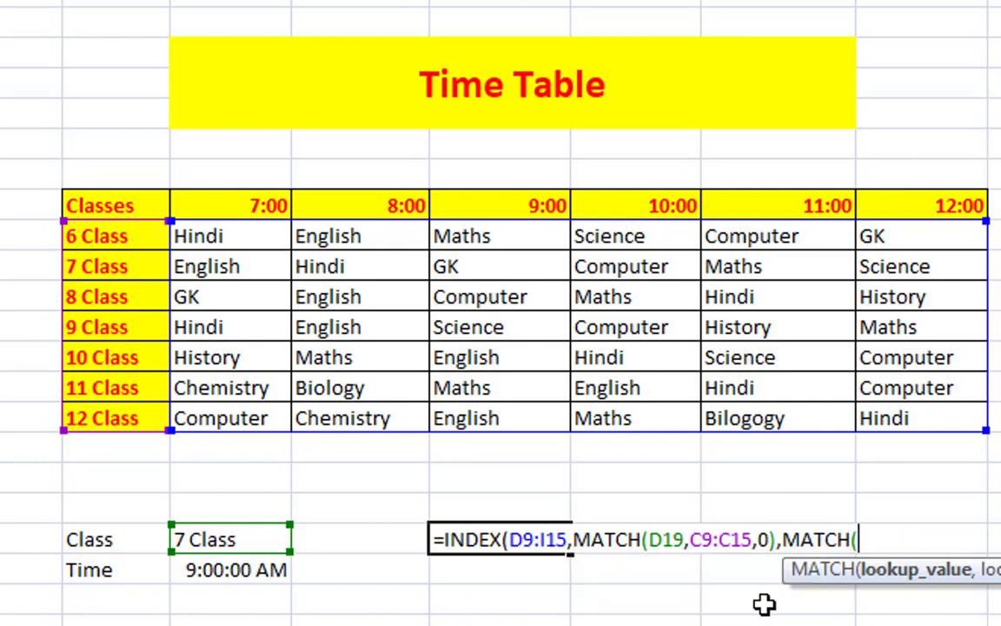
Step: Finish the column MATCH with D20 against D8:I8, exact match, accepting Excel's correction
{"action": "left_click", "coordinate": [228, 566]}
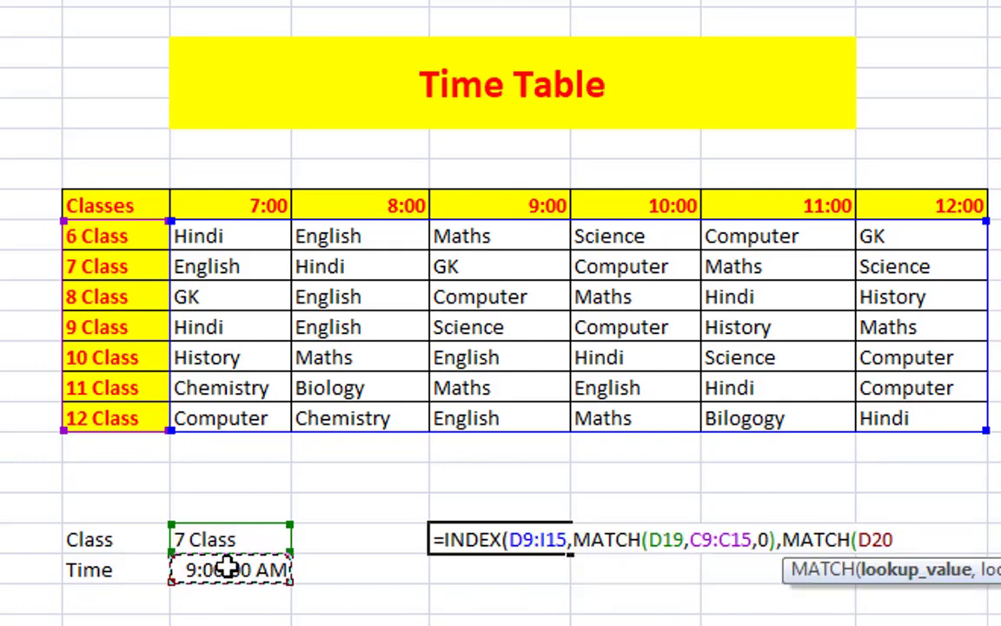
{"action": "type", "text": ","}
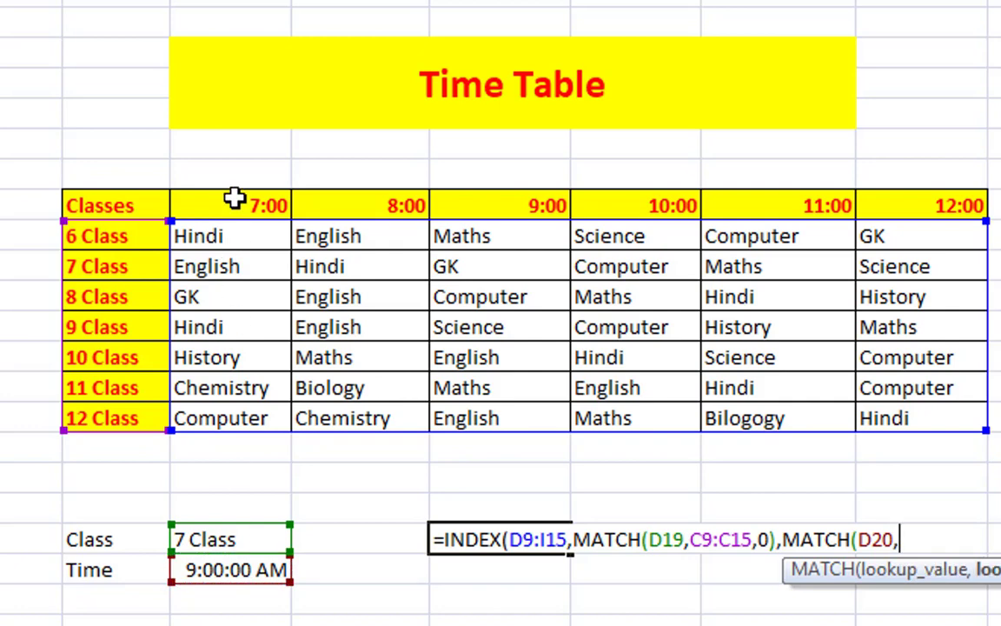
{"action": "left_click", "coordinate": [235, 200]}
{"action": "left_click_drag", "start_coordinate": [374, 209], "coordinate": [904, 213]}
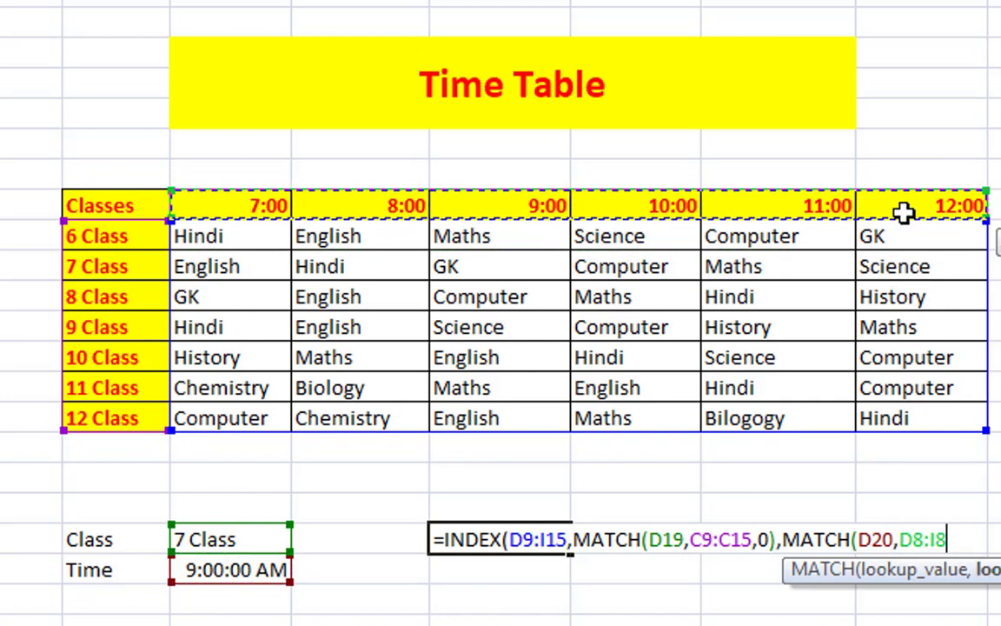
{"action": "type", "text": ",0"}
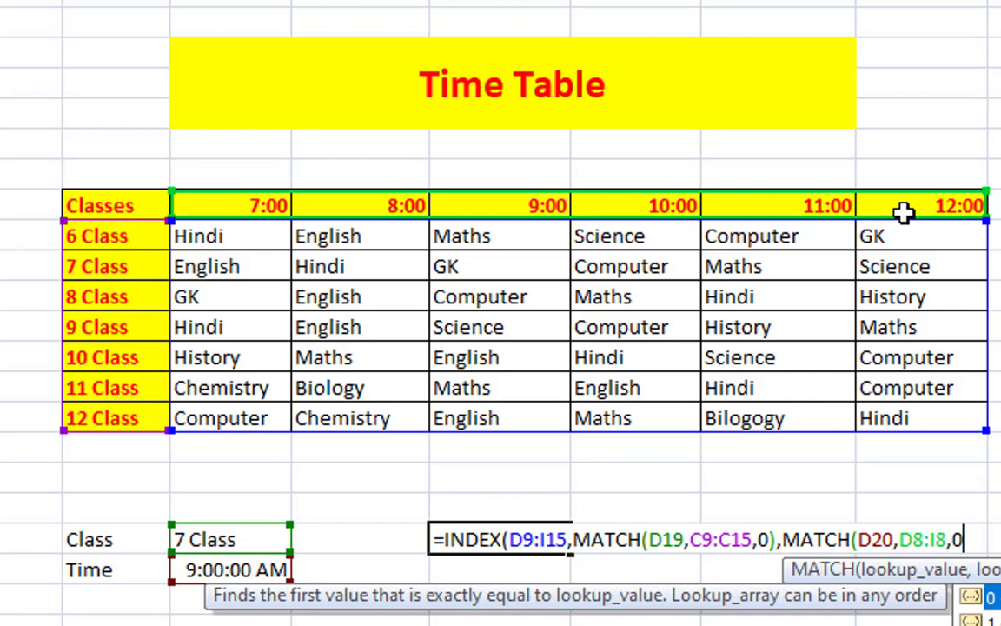
{"action": "type", "text": ")"}
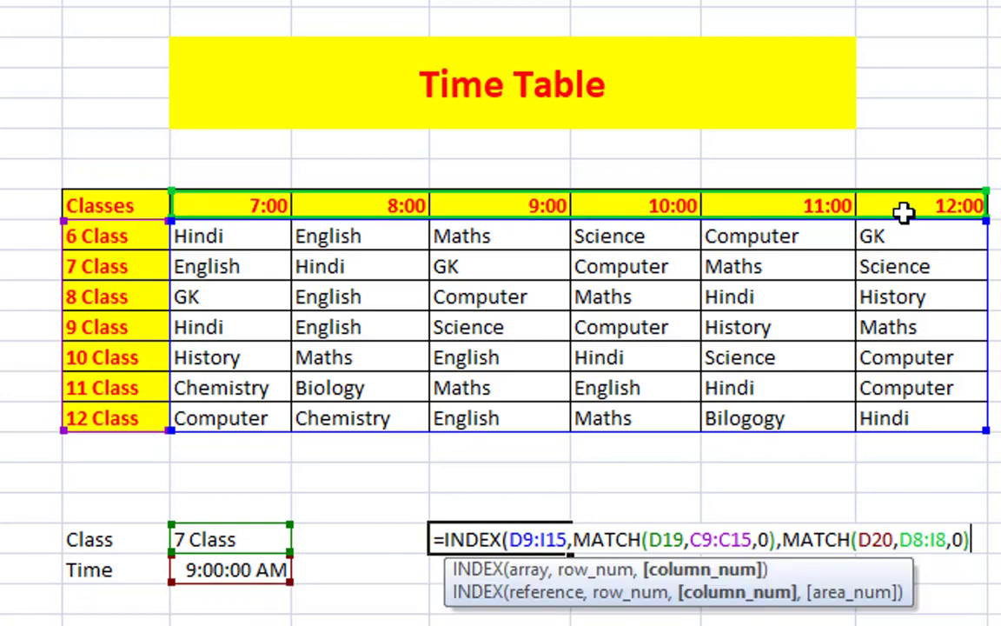
{"action": "key", "text": "Return"}
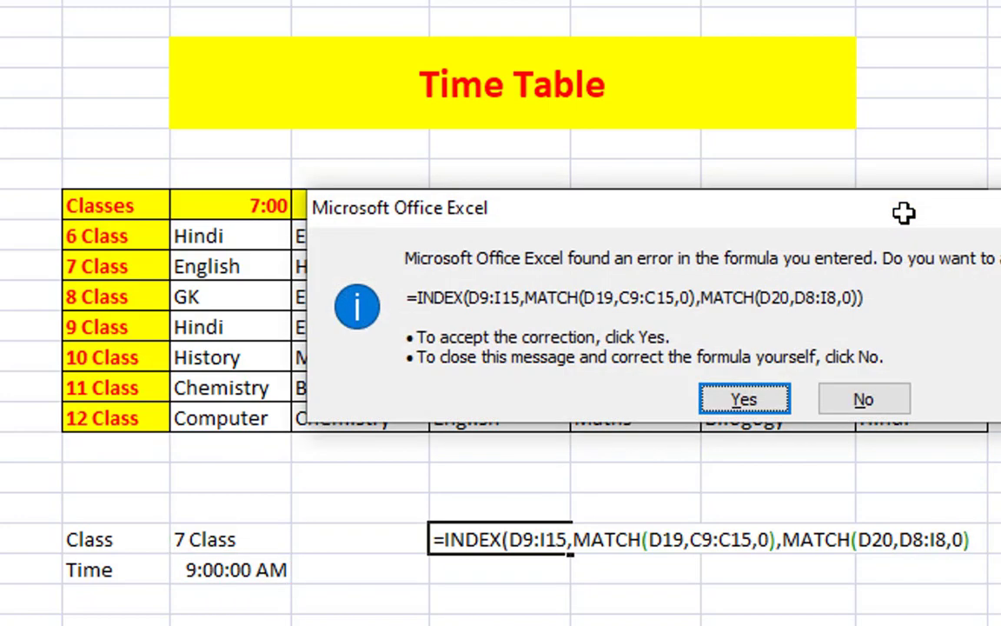
{"action": "key", "text": "Return"}
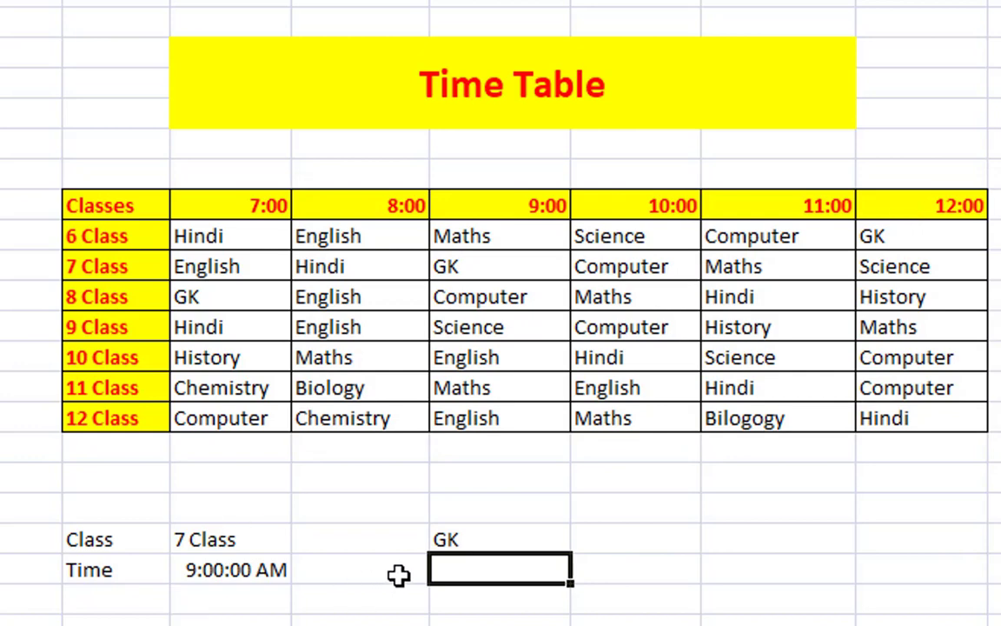
Step: Set the Class to 6 Class and the Time to 7:00, comparing results with the timetable
{"action": "left_click", "coordinate": [501, 540]}
{"action": "left_click", "coordinate": [252, 539]}
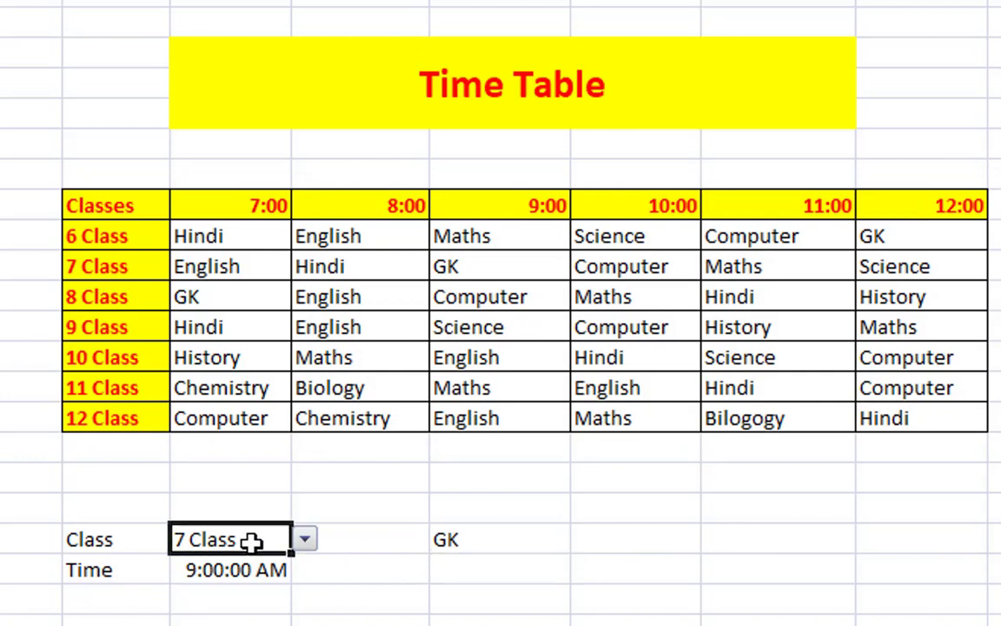
{"action": "left_click", "coordinate": [304, 540]}
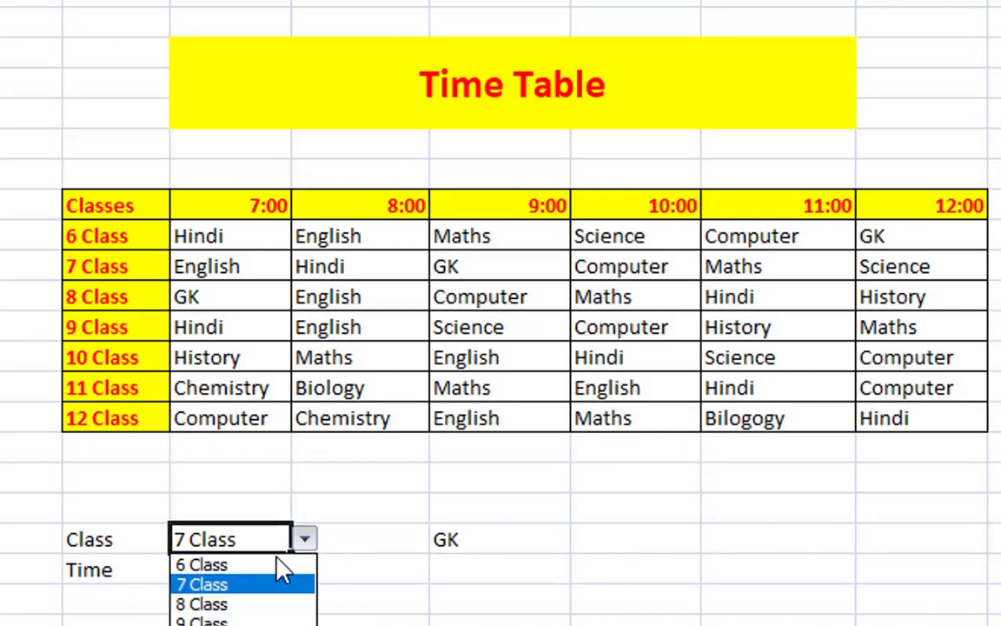
{"action": "left_click", "coordinate": [204, 564]}
{"action": "left_click", "coordinate": [232, 569]}
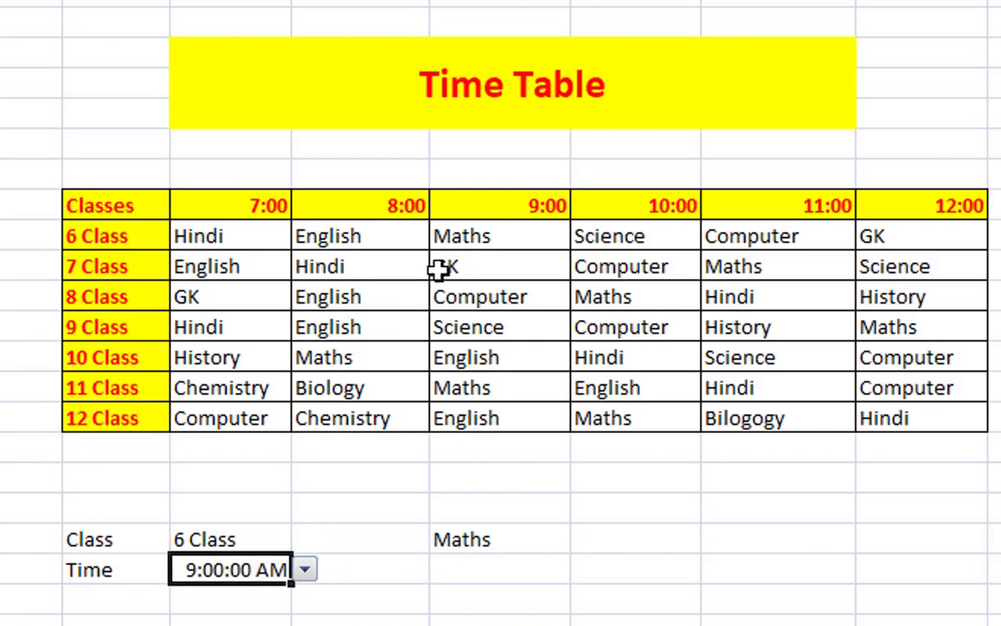
{"action": "left_click", "coordinate": [538, 234]}
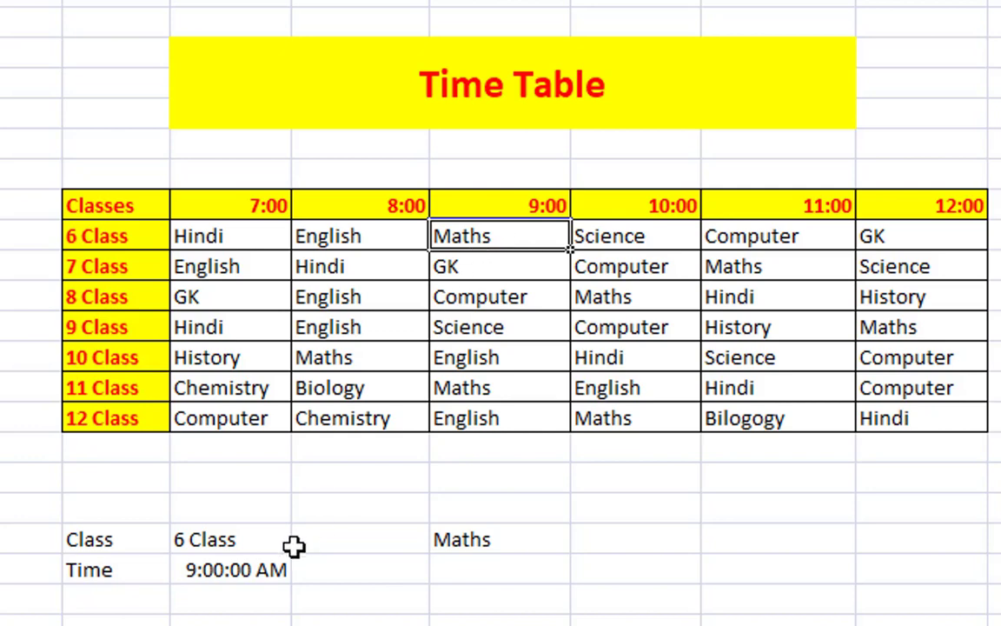
{"action": "left_click", "coordinate": [261, 569]}
{"action": "left_click", "coordinate": [305, 573]}
{"action": "left_click", "coordinate": [308, 591]}
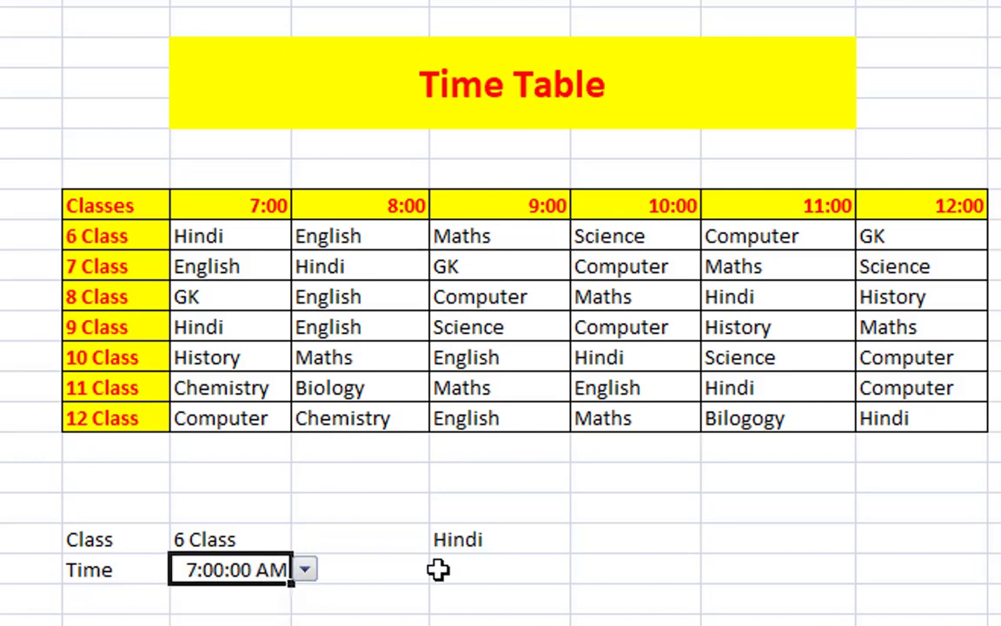
{"action": "left_click", "coordinate": [217, 238]}
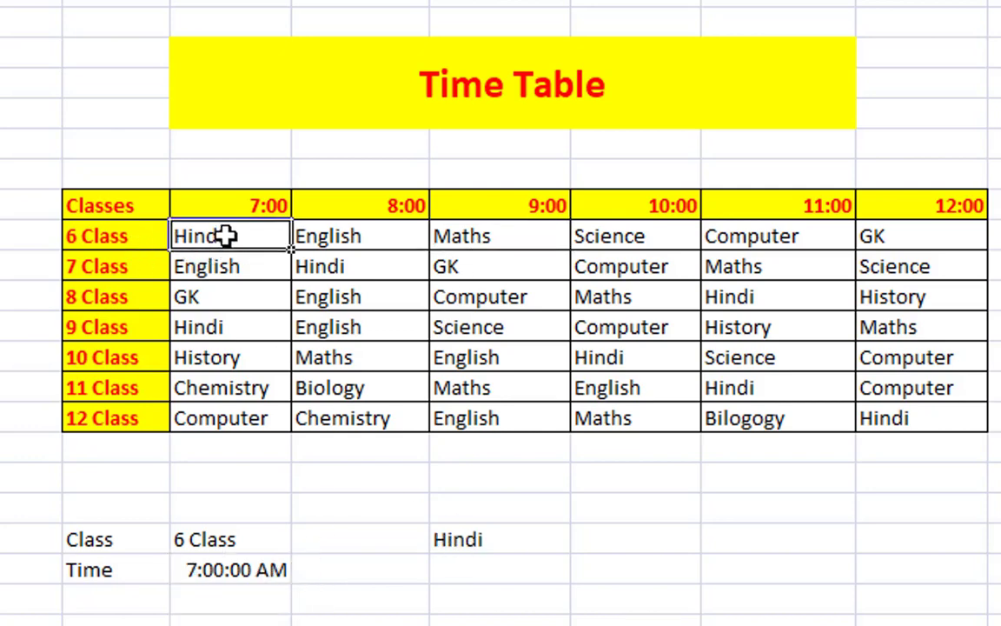
Step: Step the Time through 8:00, 9:00, 10:00 and 11:00
{"action": "left_click", "coordinate": [479, 536]}
{"action": "left_click", "coordinate": [269, 570]}
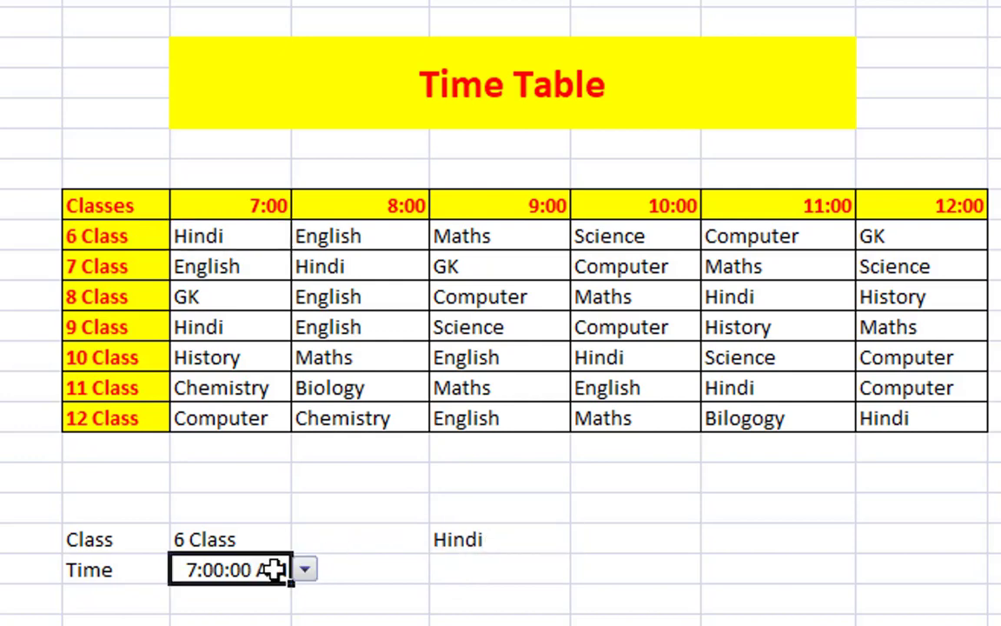
{"action": "left_click", "coordinate": [305, 572]}
{"action": "left_click", "coordinate": [256, 615]}
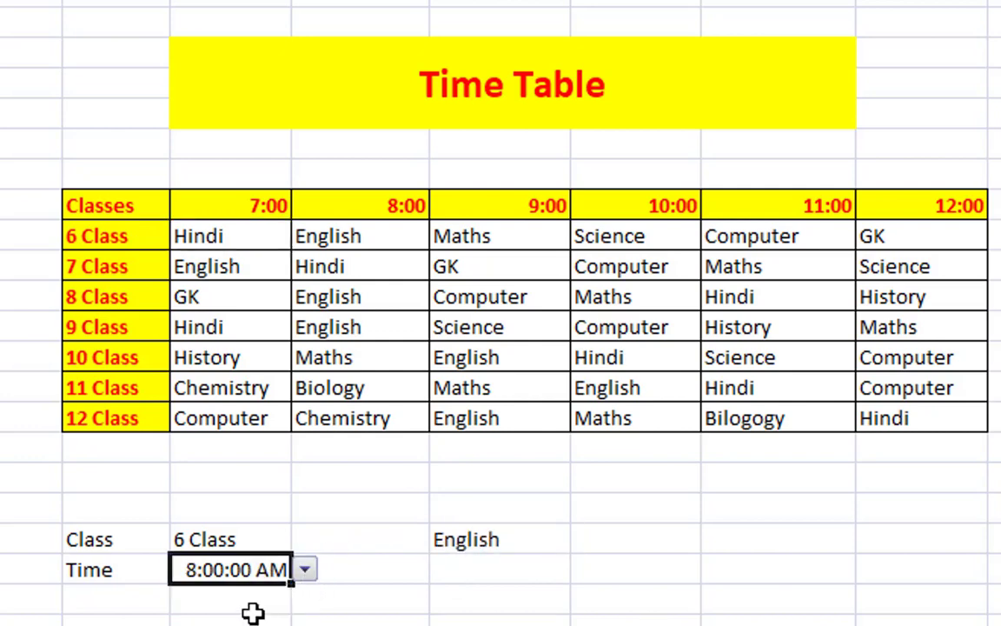
{"action": "left_click", "coordinate": [304, 570]}
{"action": "left_click", "coordinate": [243, 622]}
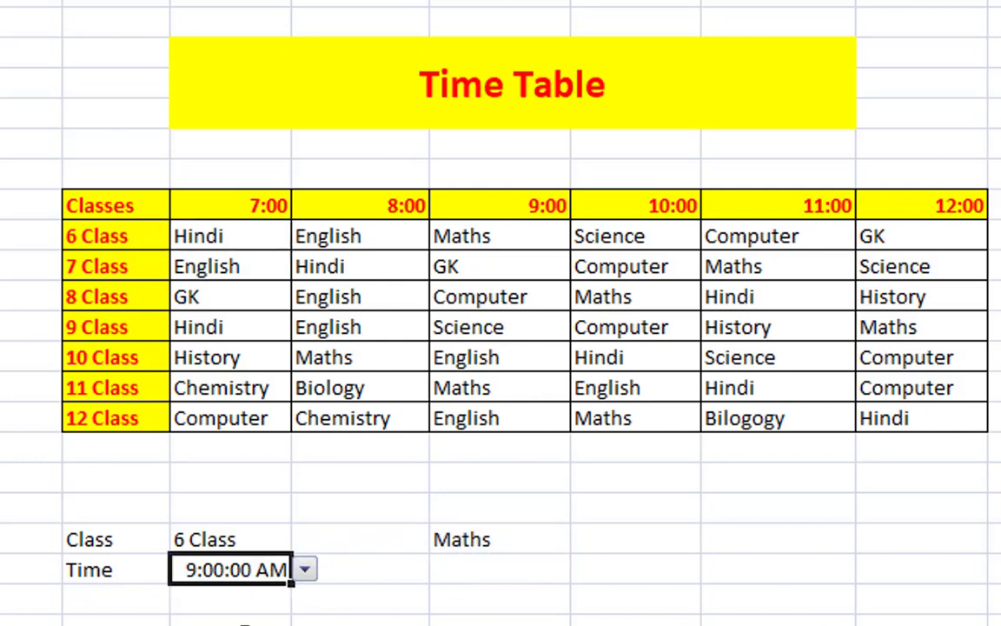
{"action": "left_click", "coordinate": [304, 572]}
{"action": "left_click", "coordinate": [243, 623]}
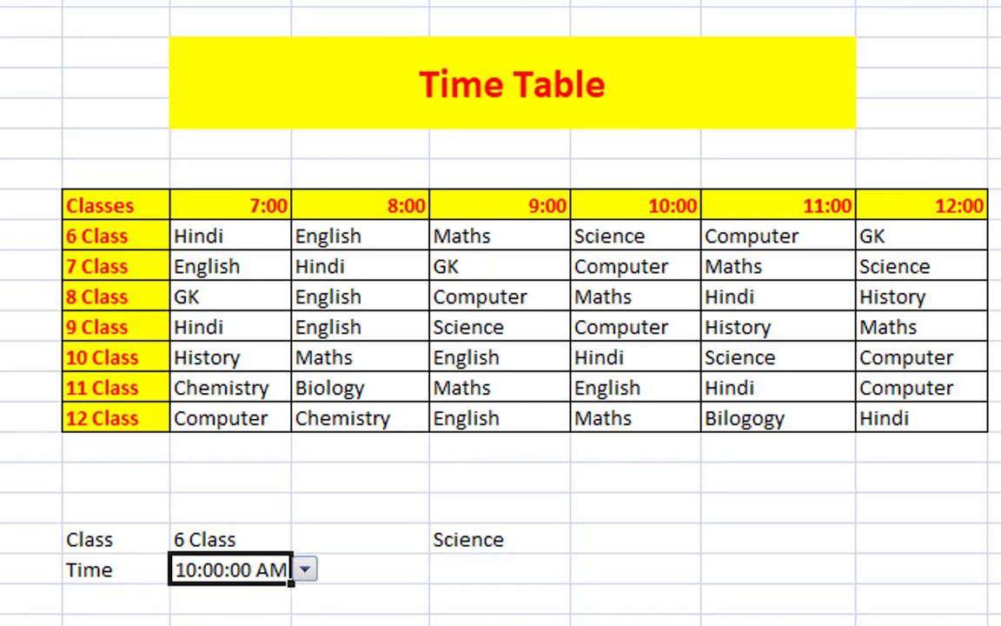
{"action": "left_click", "coordinate": [304, 570]}
{"action": "left_click", "coordinate": [244, 623]}
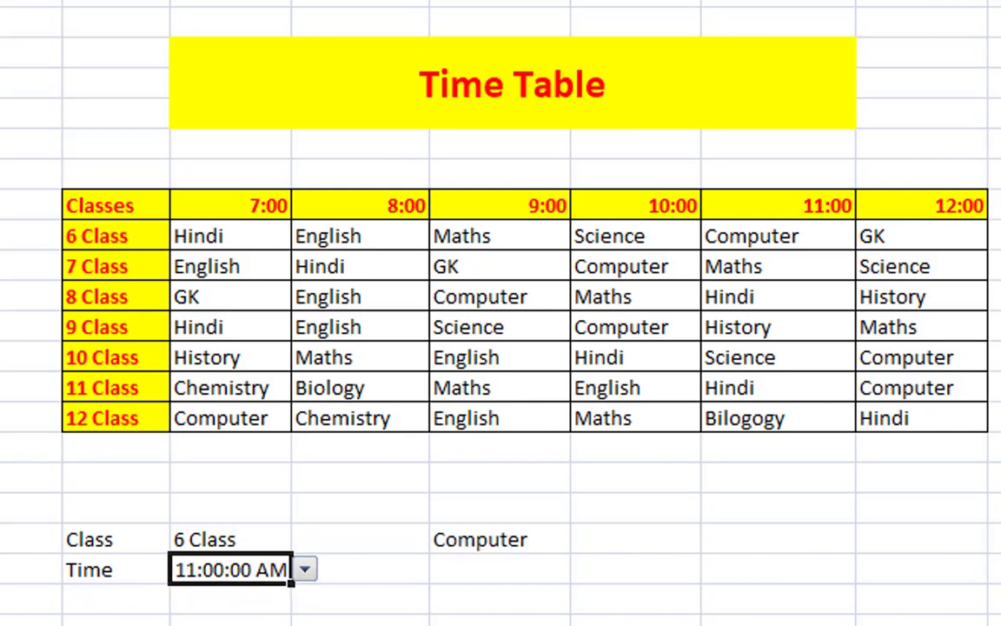
{"action": "left_click", "coordinate": [252, 540]}
Step: Choose 10 Class and check the Science result against the timetable
{"action": "left_click", "coordinate": [305, 540]}
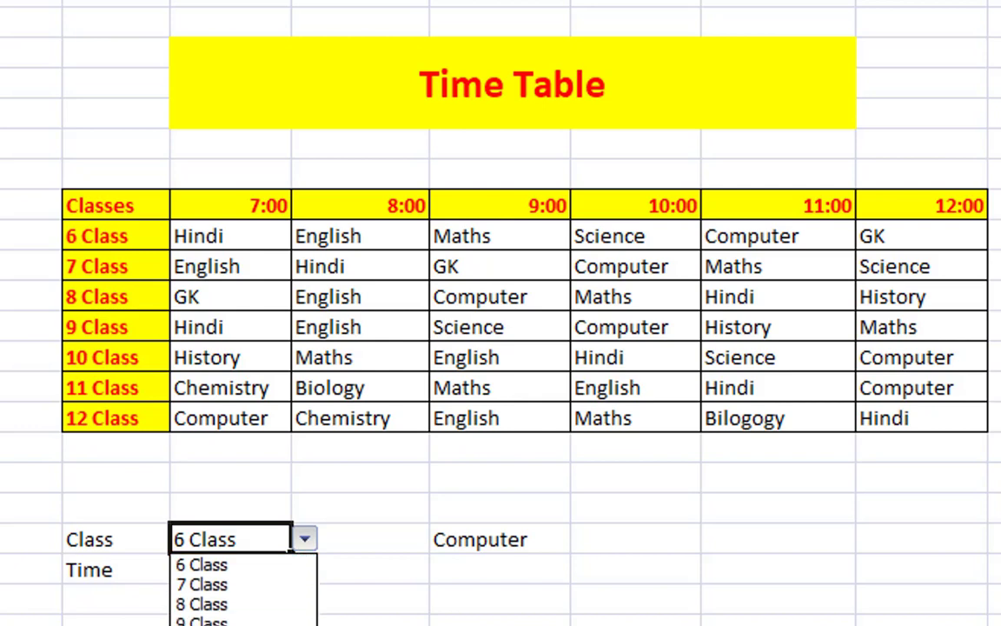
{"action": "scroll", "coordinate": [243, 591], "scroll_direction": "down", "scroll_amount": 1}
{"action": "left_click", "coordinate": [244, 584]}
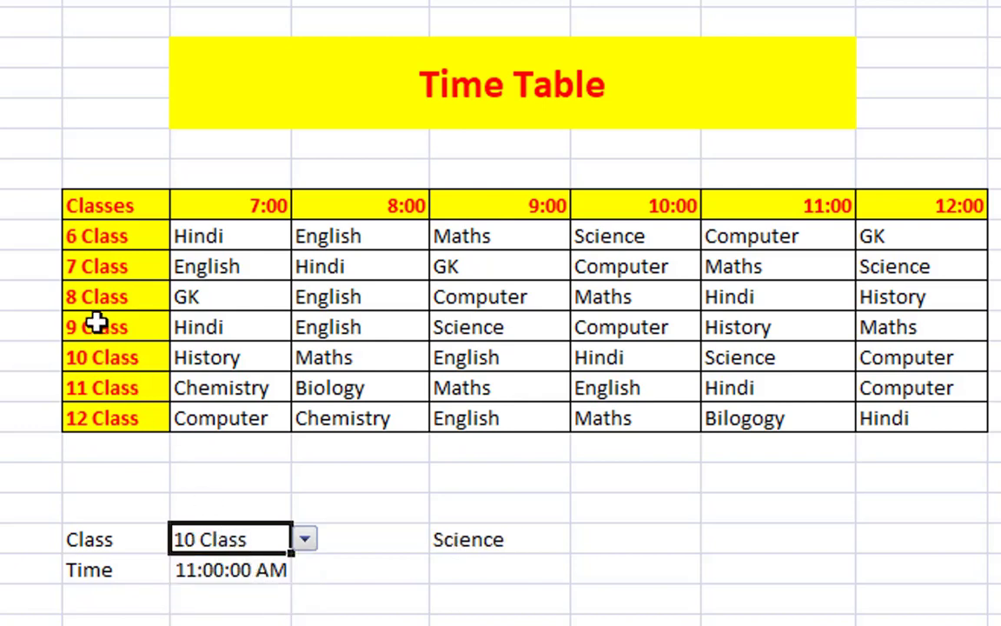
{"action": "mouse_move", "coordinate": [82, 293]}
{"action": "left_mouse_down"}
{"action": "mouse_move", "coordinate": [371, 328]}
{"action": "mouse_move", "coordinate": [608, 296]}
{"action": "left_mouse_up"}
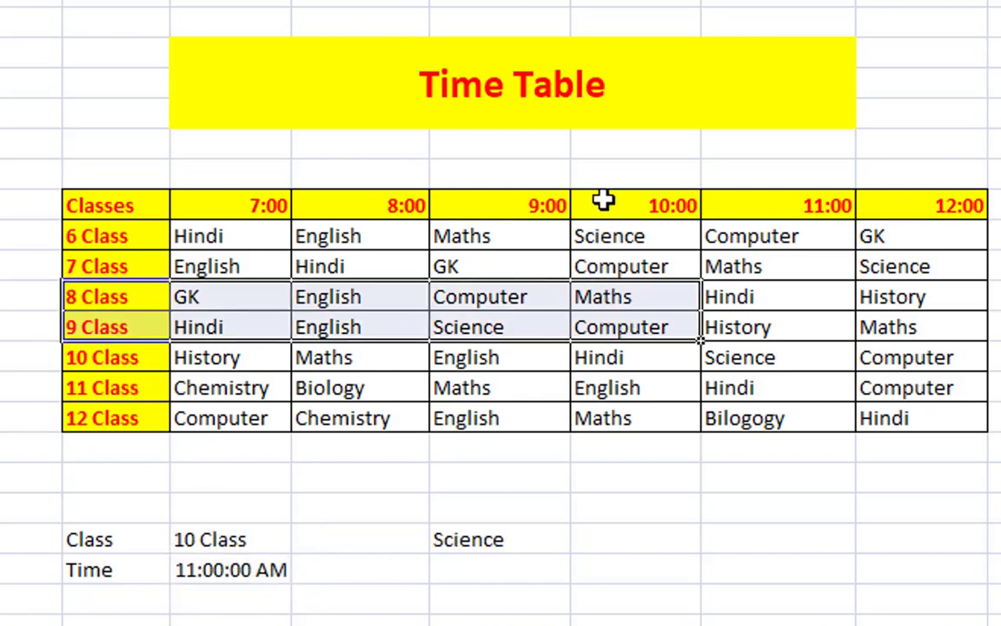
{"action": "left_click_drag", "start_coordinate": [603, 198], "coordinate": [601, 300]}
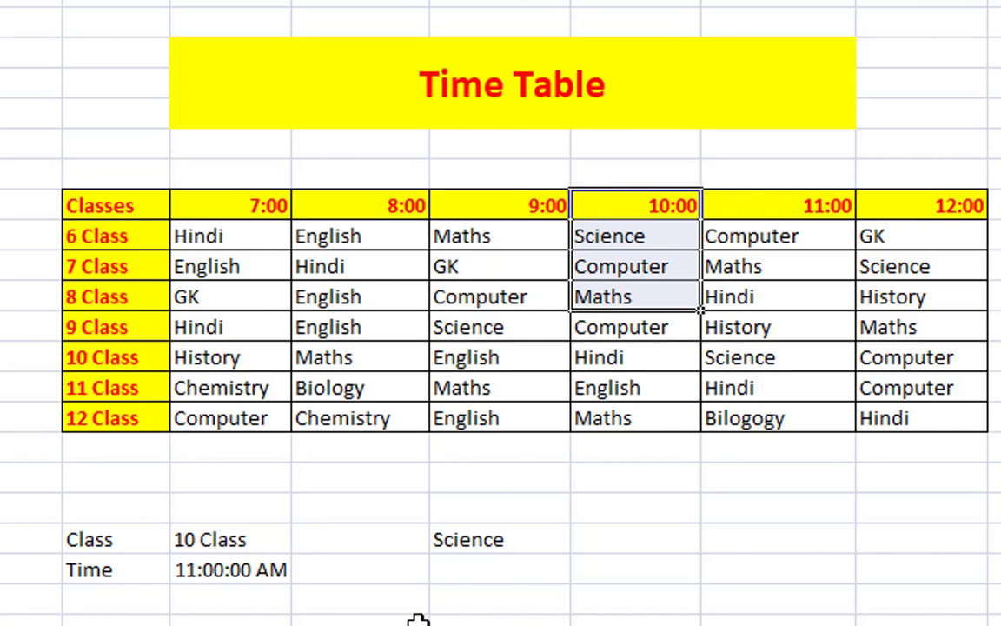
{"action": "left_click", "coordinate": [500, 541]}
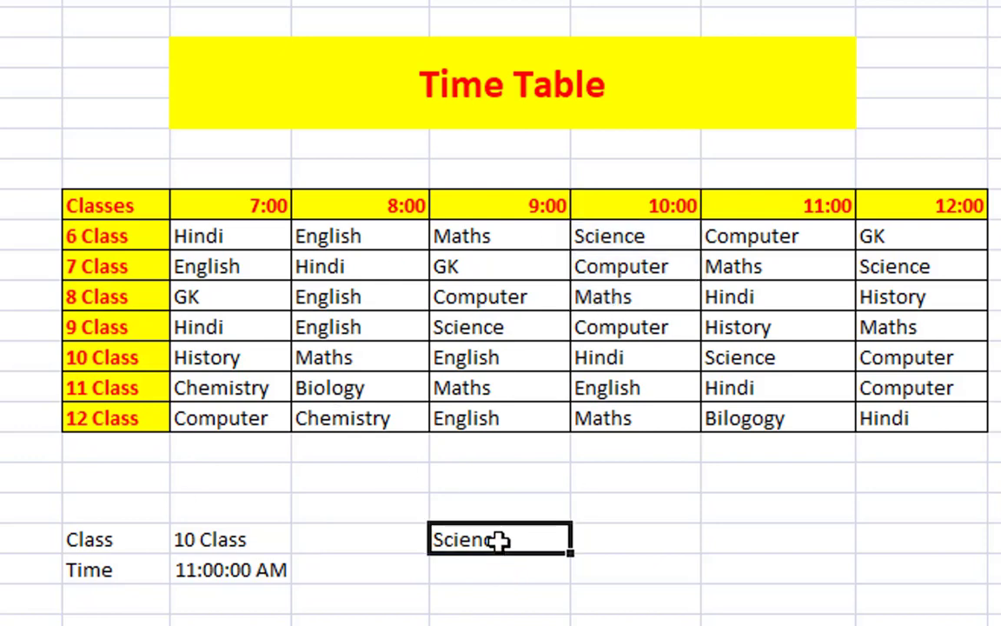